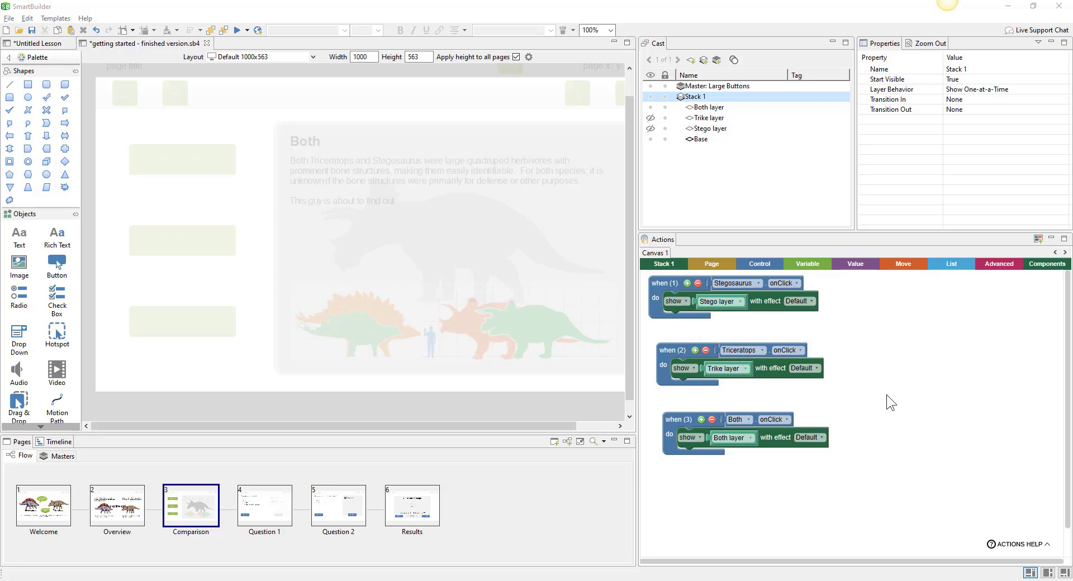
# - Review the contents of the Base layer and the Trike layer on the Comparison page
pyautogui.click(698, 140)
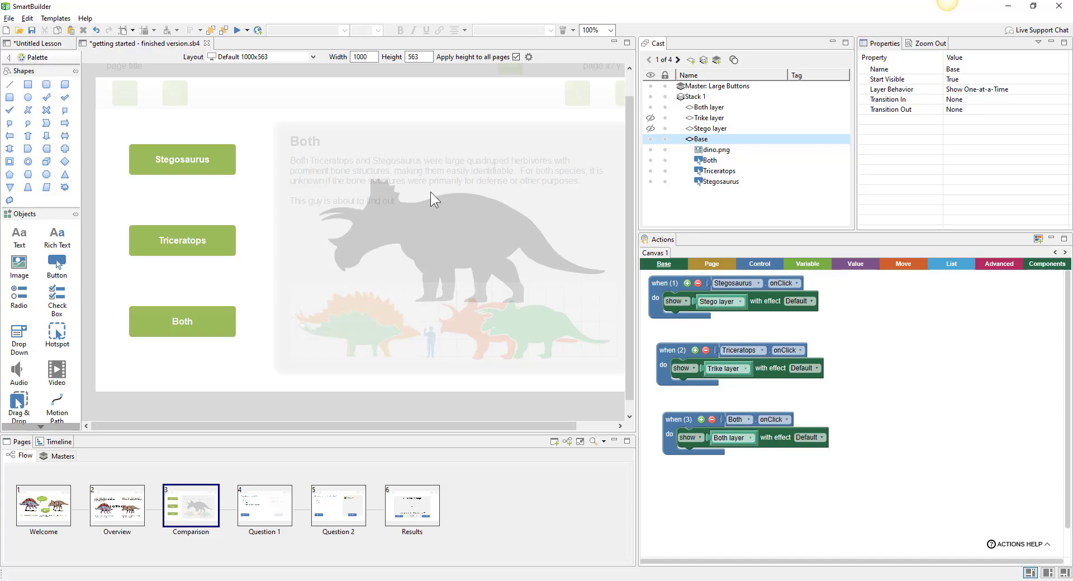
pyautogui.click(719, 118)
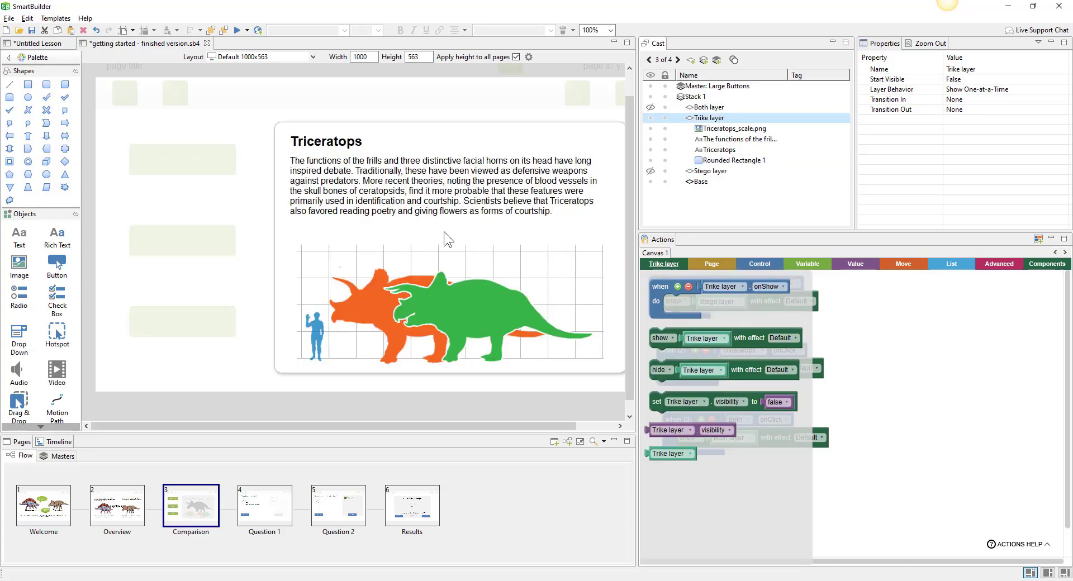
pyautogui.click(890, 388)
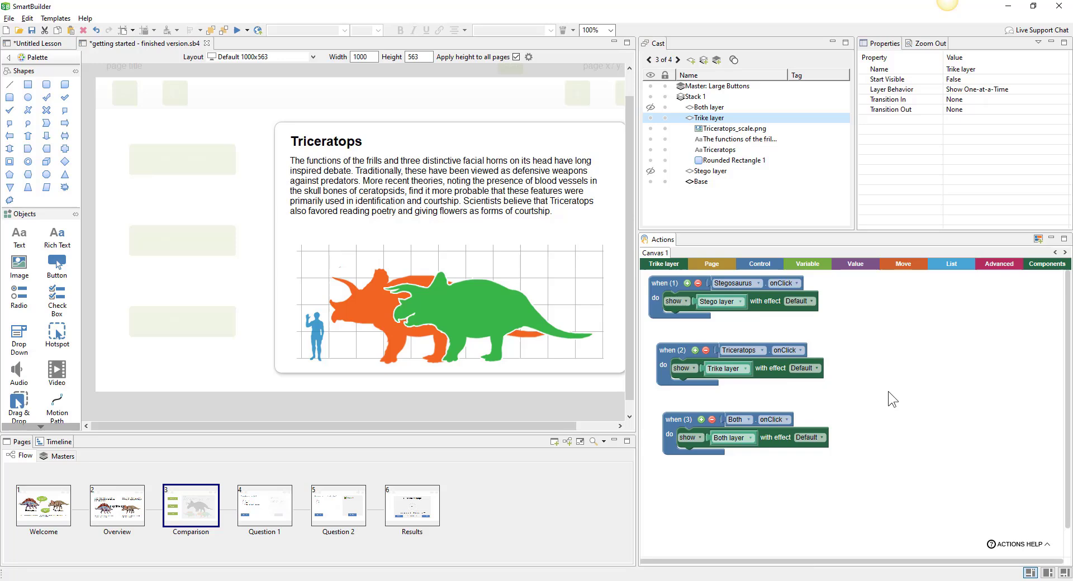
# - Add an event block for Stack 1 and set its trigger to onAllLayersViewed
pyautogui.click(695, 97)
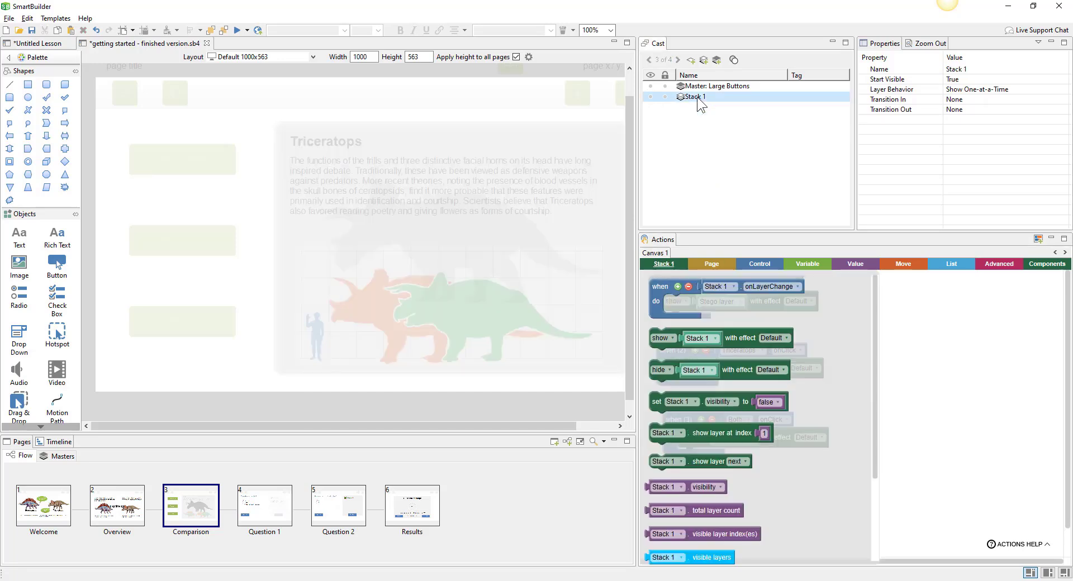
pyautogui.click(666, 287)
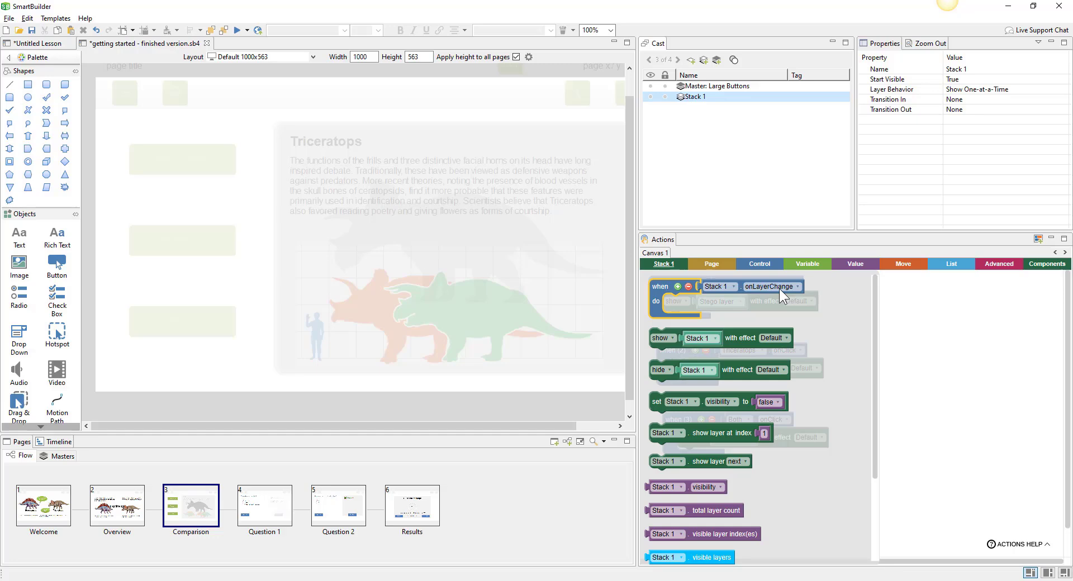
pyautogui.moveTo(663, 293); pyautogui.dragTo(853, 317)
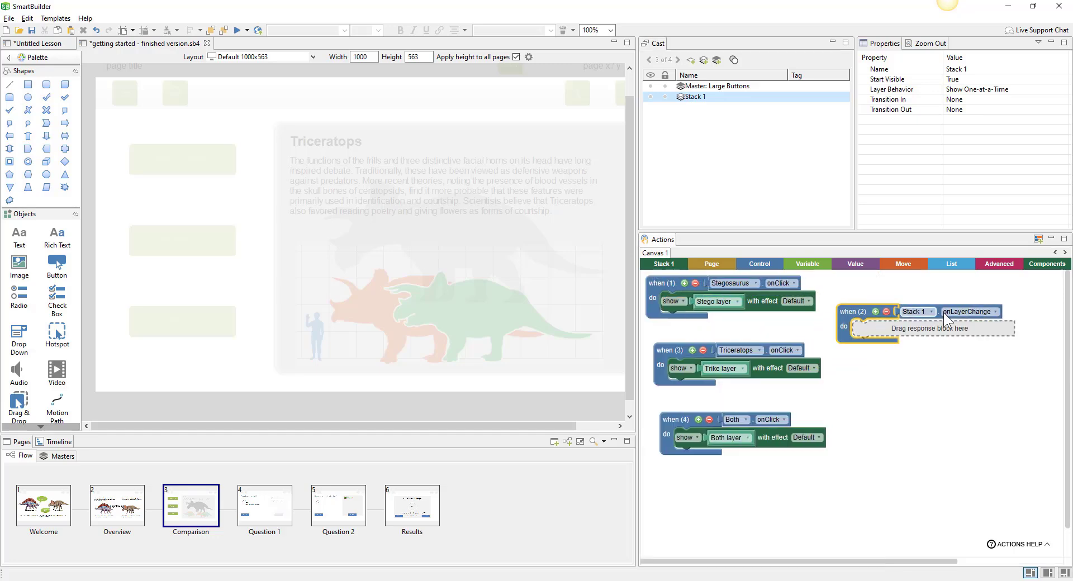
pyautogui.click(984, 311)
pyautogui.click(979, 336)
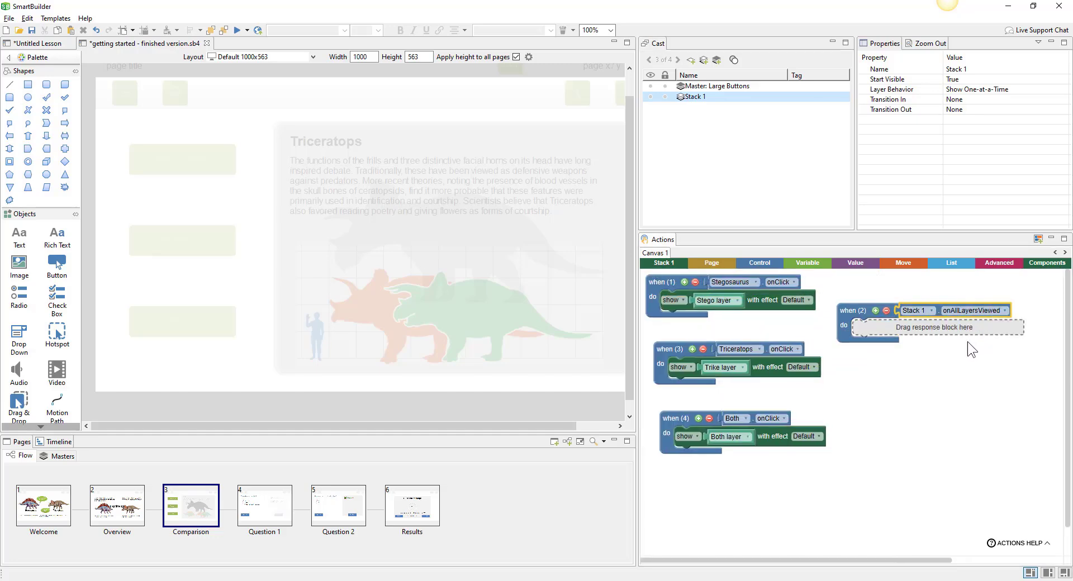
pyautogui.click(930, 404)
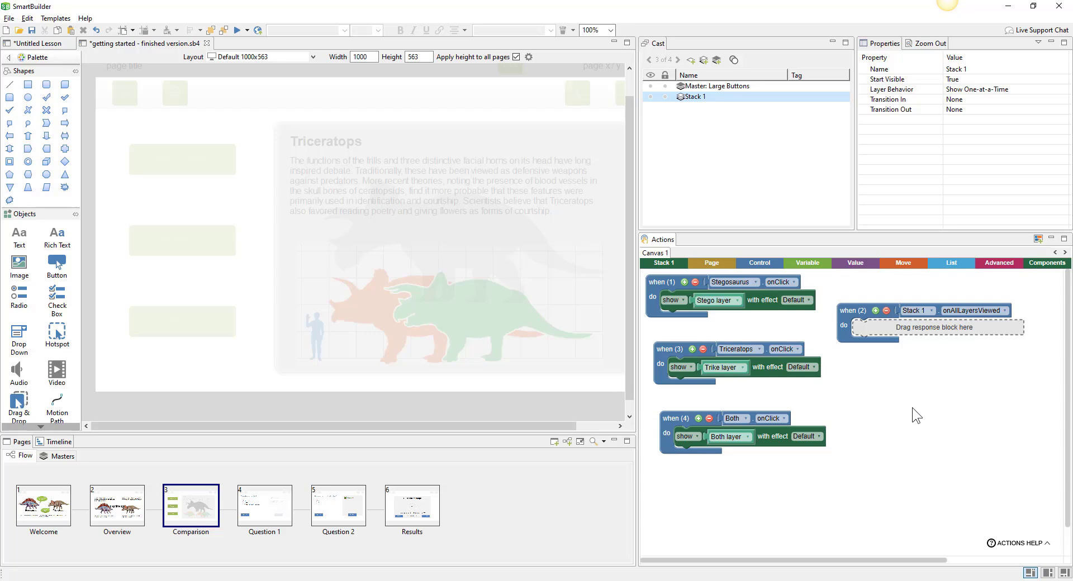
# - Delete the Stack 1 onAllLayersViewed event block and expand Stack 1 in the object list
pyautogui.click(841, 332)
pyautogui.press('Delete')
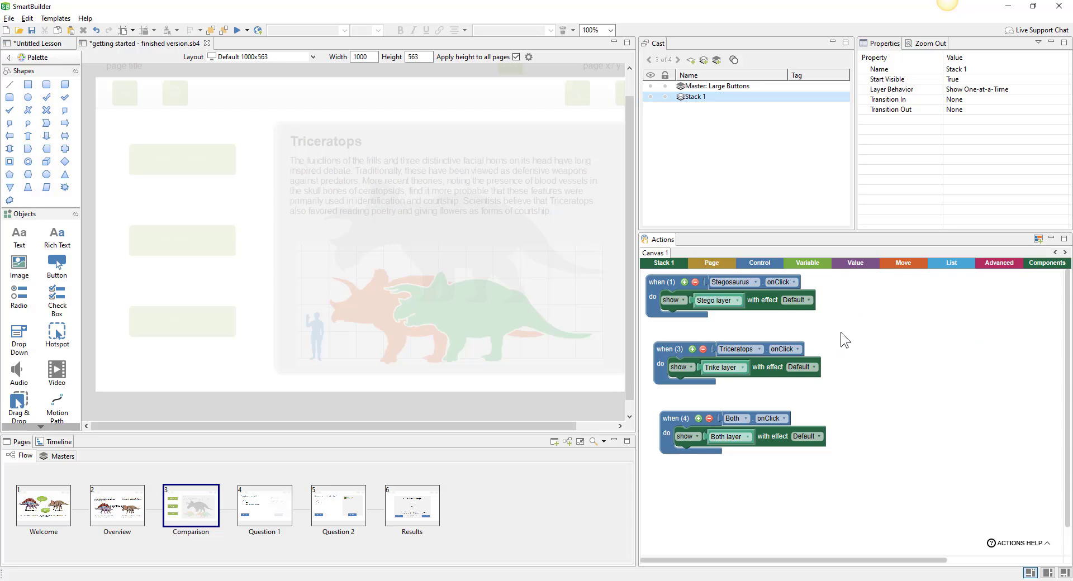
pyautogui.doubleClick(689, 96)
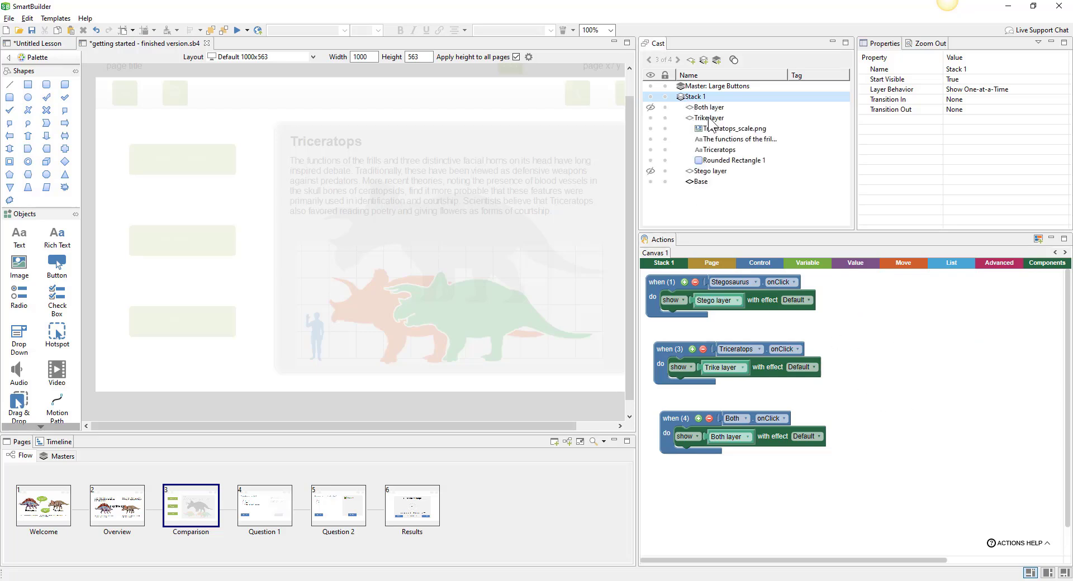
# - In the Untitled Lesson, add an event block triggered by Topic 1 onShow and give it three additional trigger slots
pyautogui.click(59, 43)
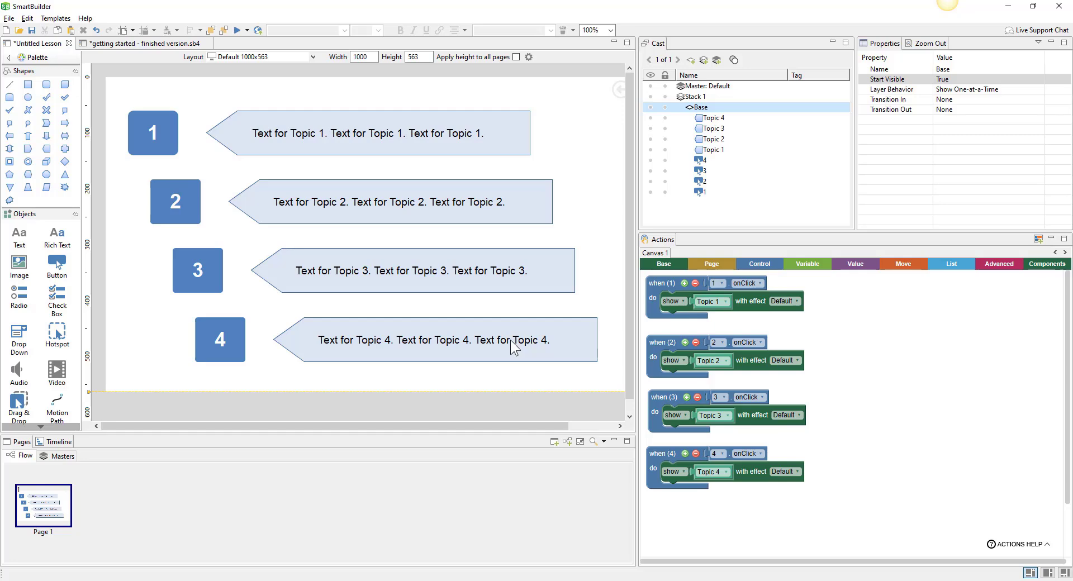
pyautogui.click(460, 142)
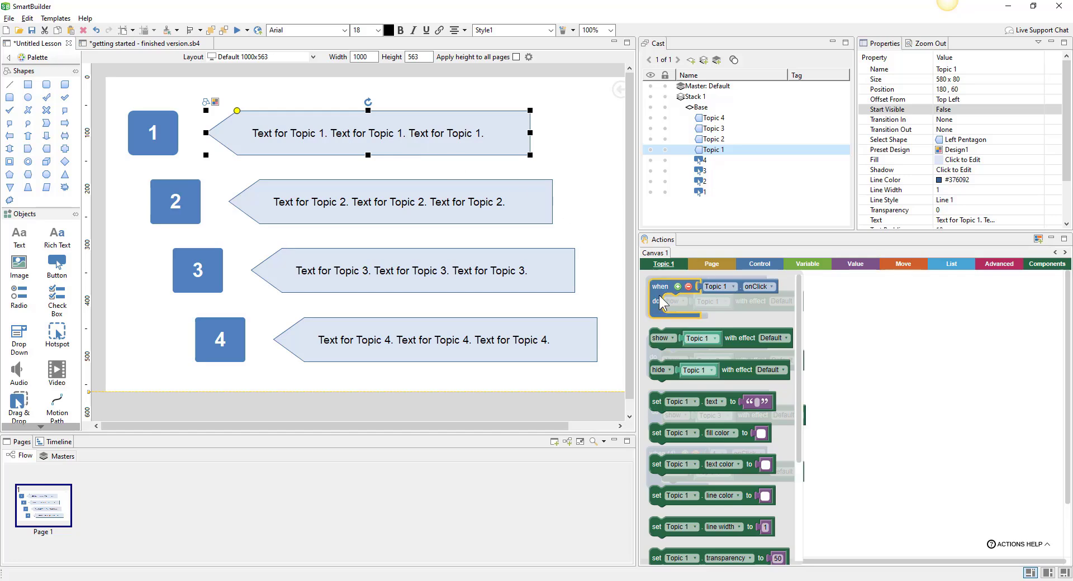
pyautogui.moveTo(662, 302); pyautogui.dragTo(873, 311)
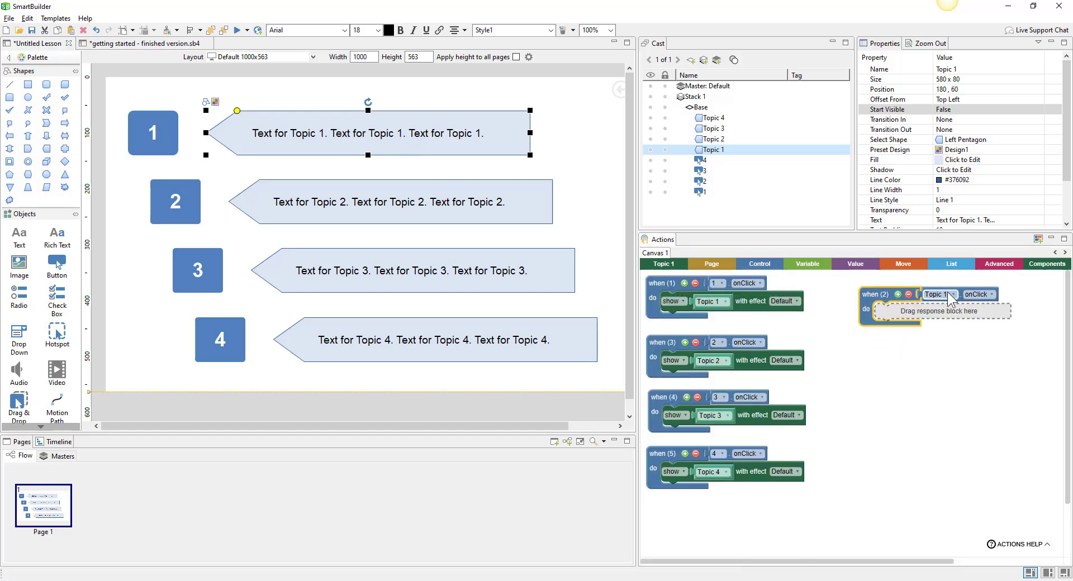
pyautogui.click(993, 296)
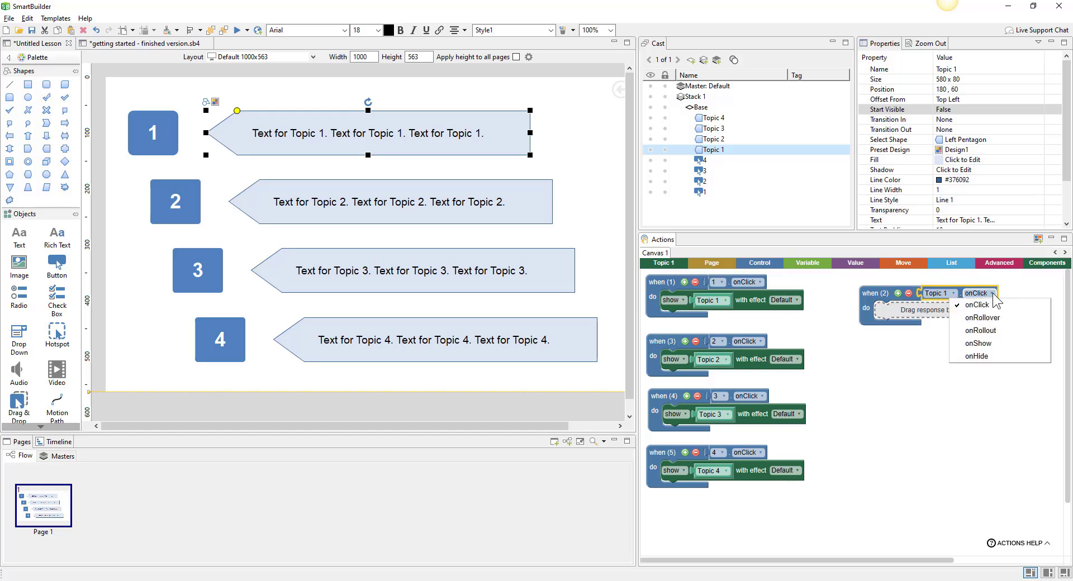
pyautogui.click(999, 347)
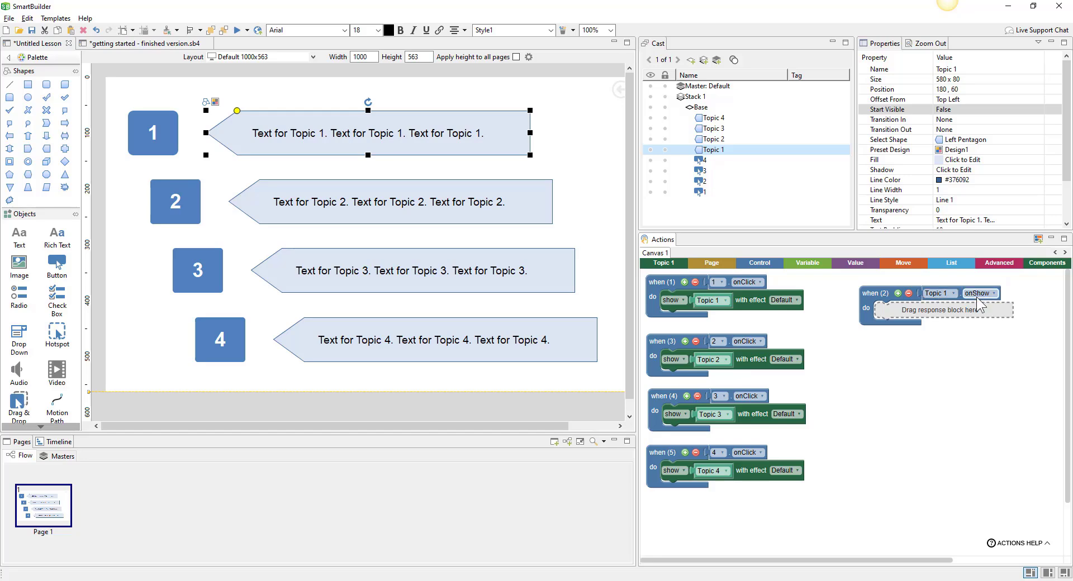
pyautogui.click(899, 294)
pyautogui.click(899, 294)
pyautogui.click(900, 294)
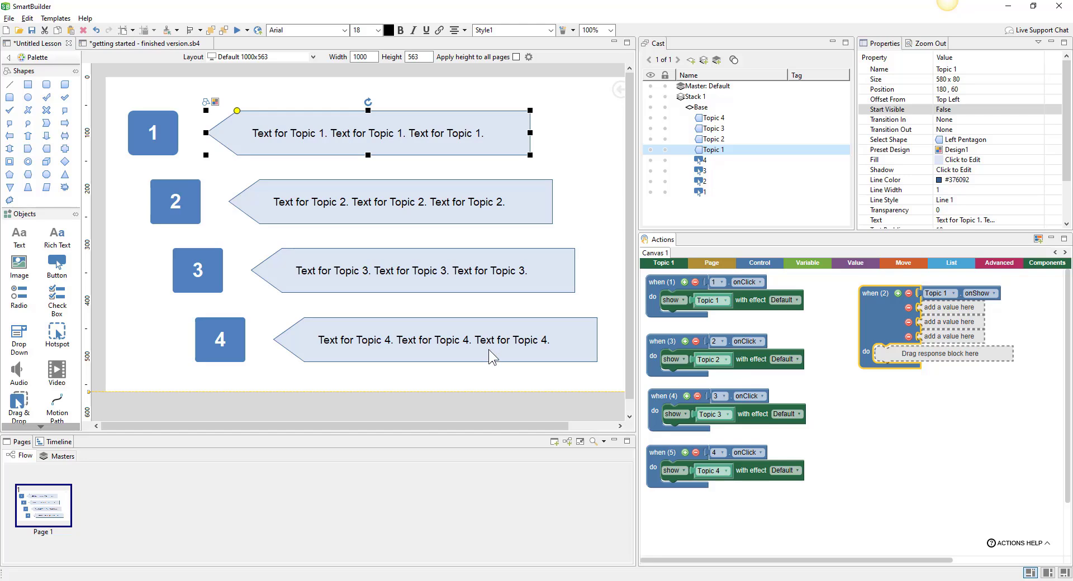
# - Fill the second trigger slot of the event block with Topic 2 and set its event to onShow
pyautogui.click(501, 215)
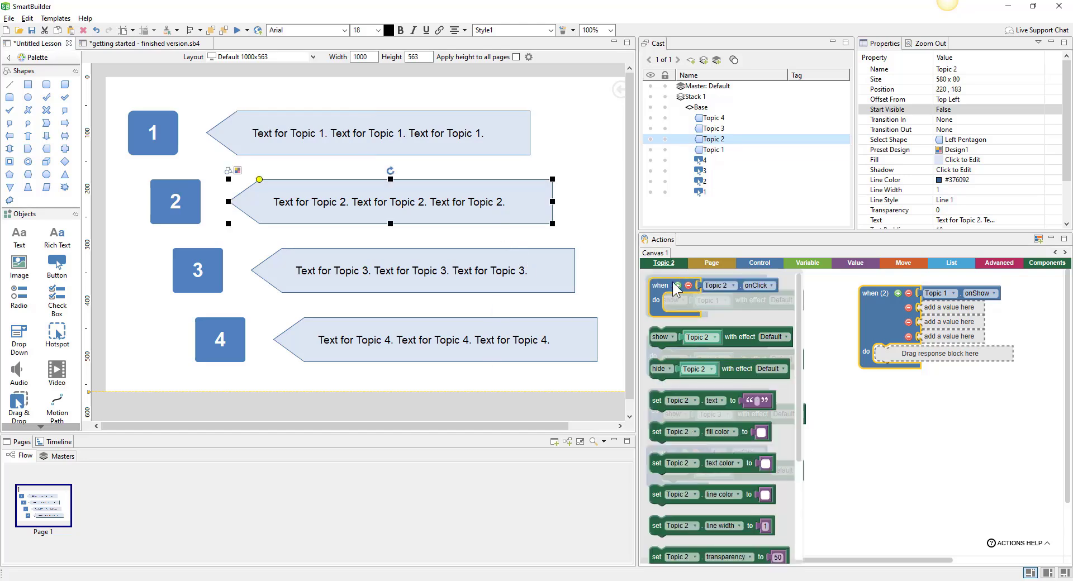
pyautogui.moveTo(981, 430); pyautogui.dragTo(973, 313)
pyautogui.click(976, 308)
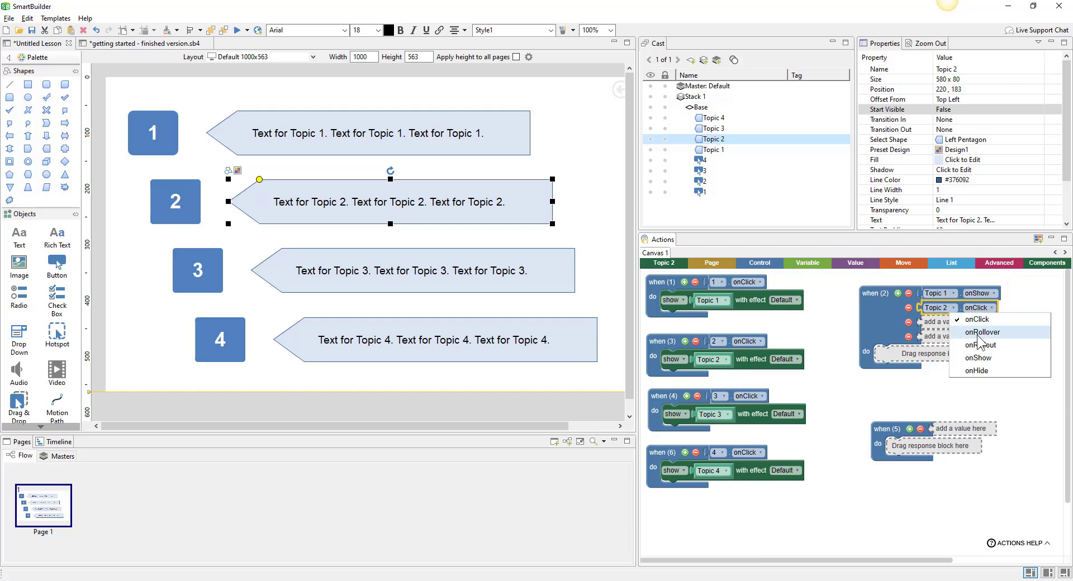
pyautogui.click(979, 356)
# - Duplicate the Topic 2 onShow trigger into the third slot and change its object to Topic 3
pyautogui.rightClick(944, 307)
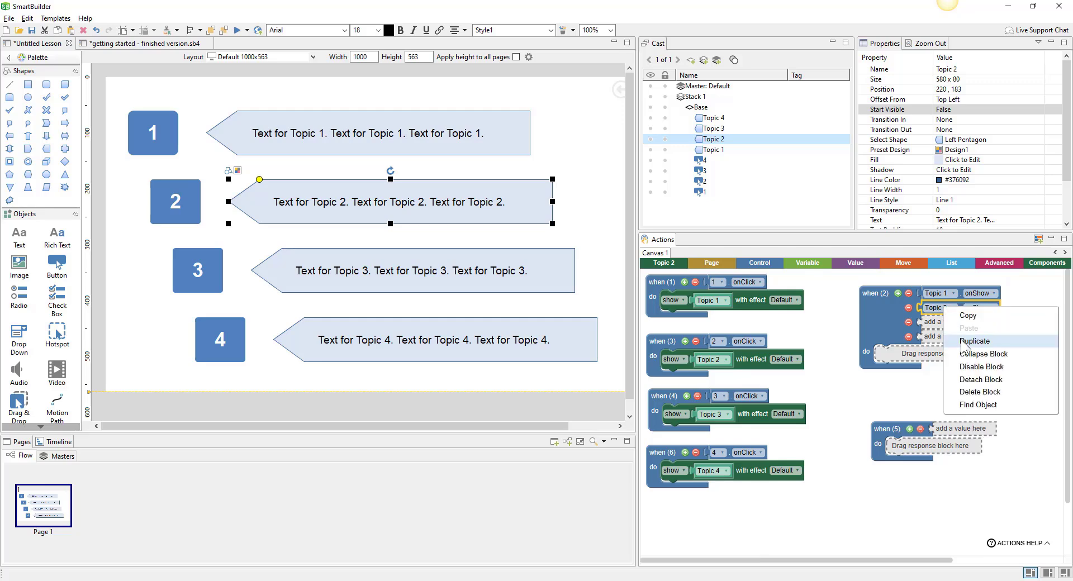
pyautogui.click(979, 337)
pyautogui.moveTo(980, 335); pyautogui.dragTo(980, 327)
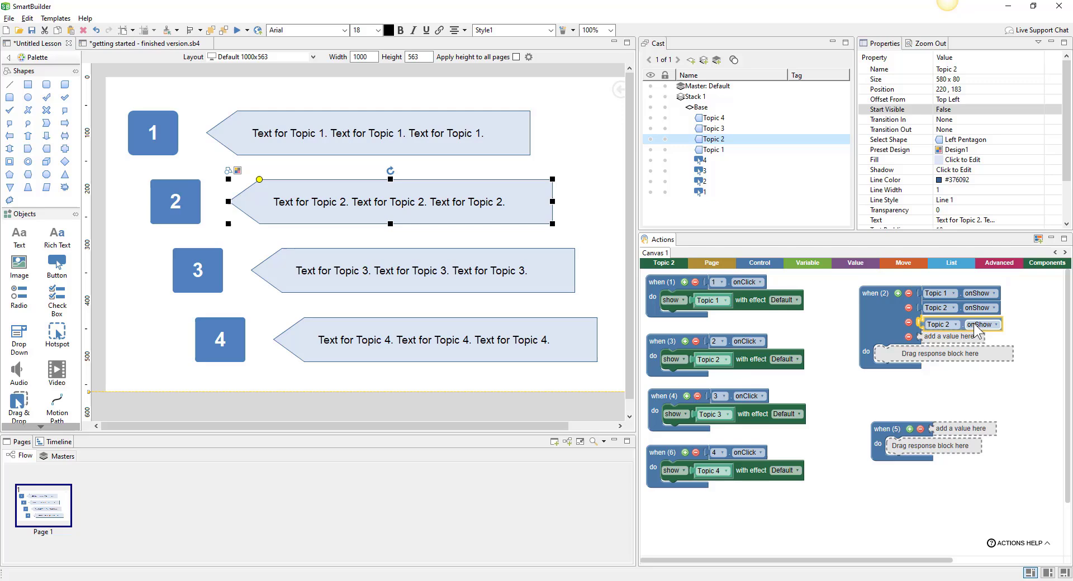
pyautogui.click(950, 323)
pyautogui.click(953, 361)
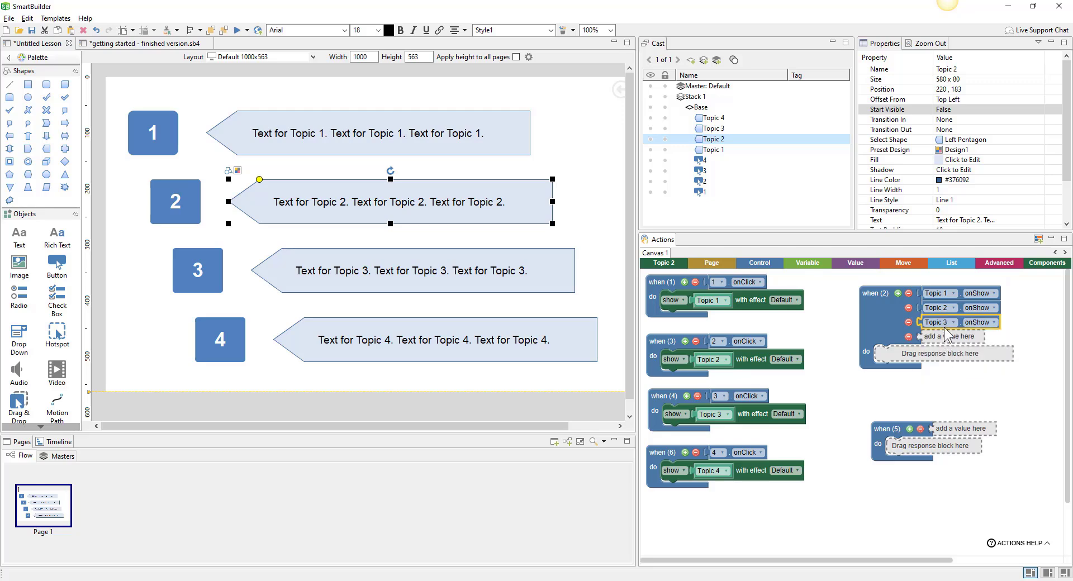
# - Duplicate the Topic 3 onShow trigger into the fourth slot and change its object to Topic 4
pyautogui.rightClick(946, 330)
pyautogui.click(981, 361)
pyautogui.moveTo(981, 361); pyautogui.dragTo(949, 342)
pyautogui.click(949, 337)
pyautogui.click(953, 388)
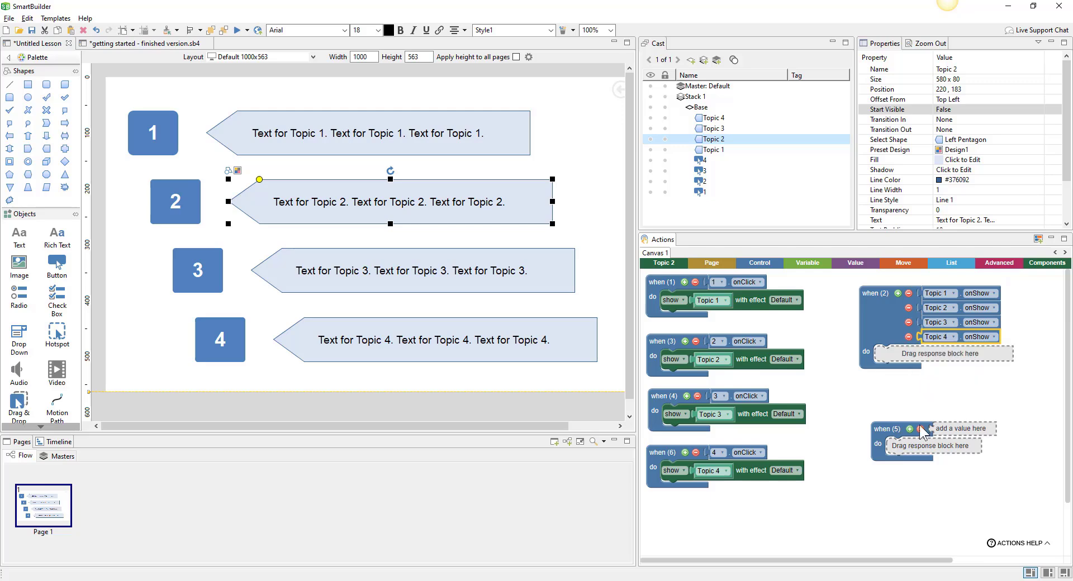
# - Delete the leftover empty event block below the four-trigger block
pyautogui.click(890, 436)
pyautogui.press('Delete')
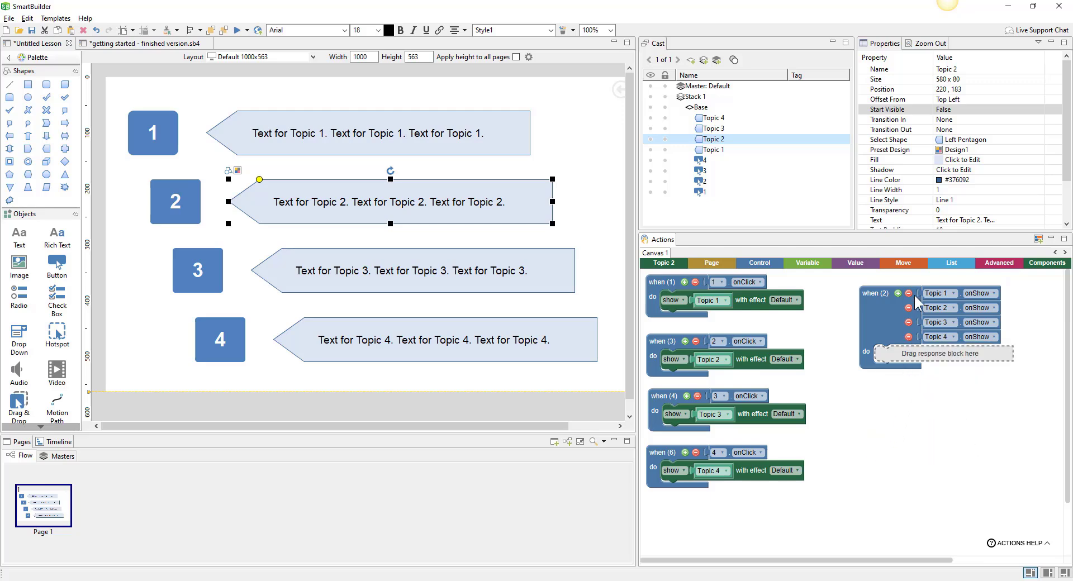
pyautogui.click(897, 338)
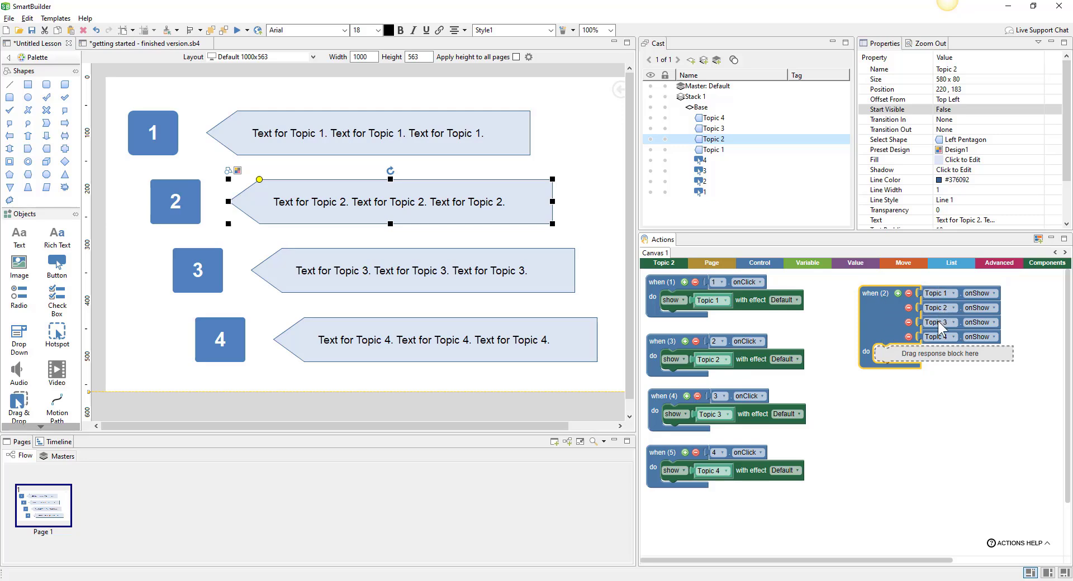
# - Add a button to the page just below the Topic 4 shape and label it "Continue"
pyautogui.click(160, 366)
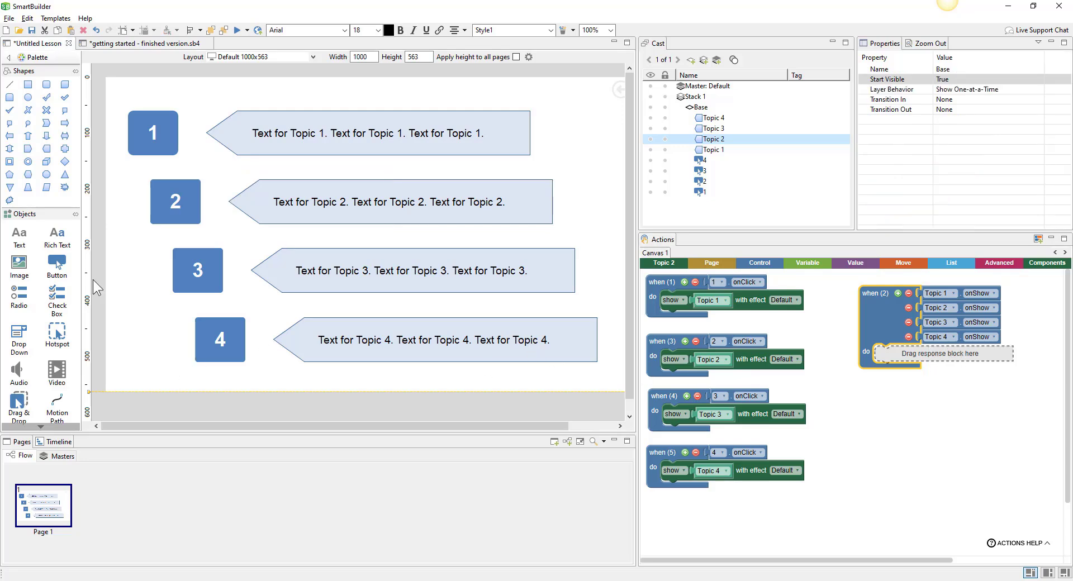
pyautogui.click(57, 264)
pyautogui.click(531, 365)
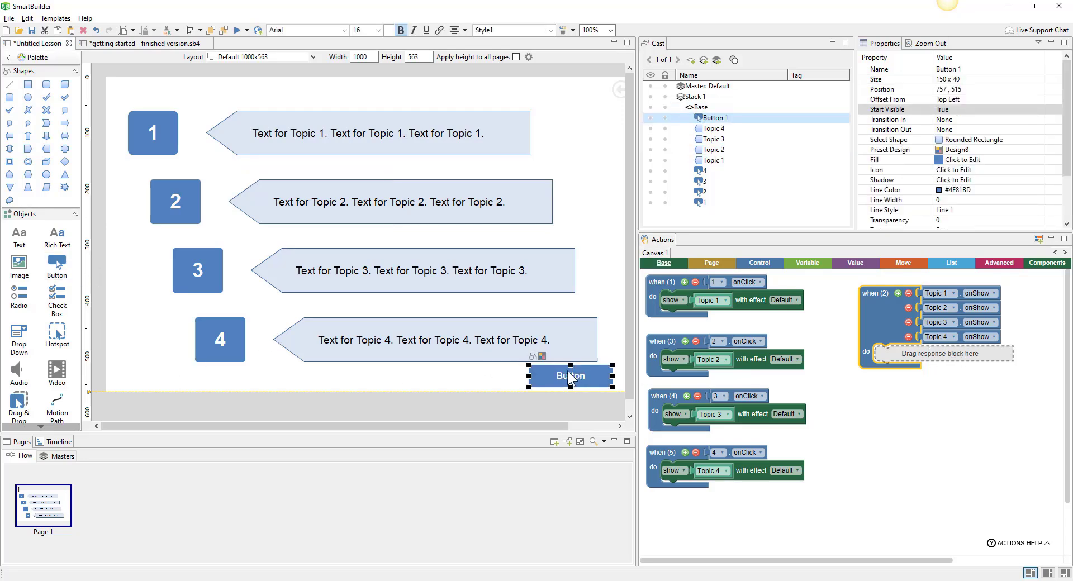
pyautogui.doubleClick(571, 380)
pyautogui.write('Continue')
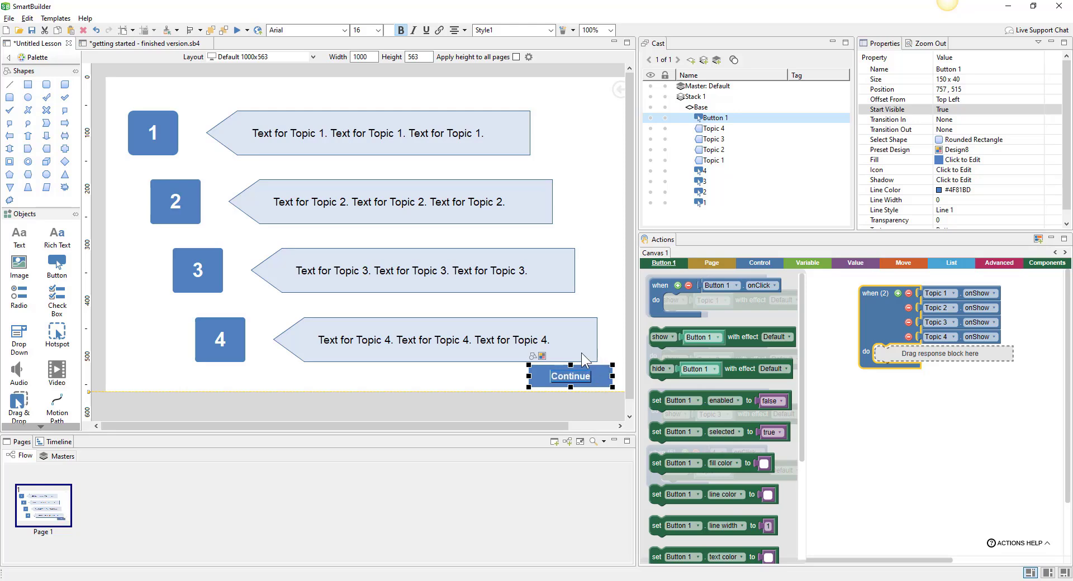
# - Apply the solid green preset design, Design10, to the Continue button
pyautogui.click(543, 358)
pyautogui.click(549, 380)
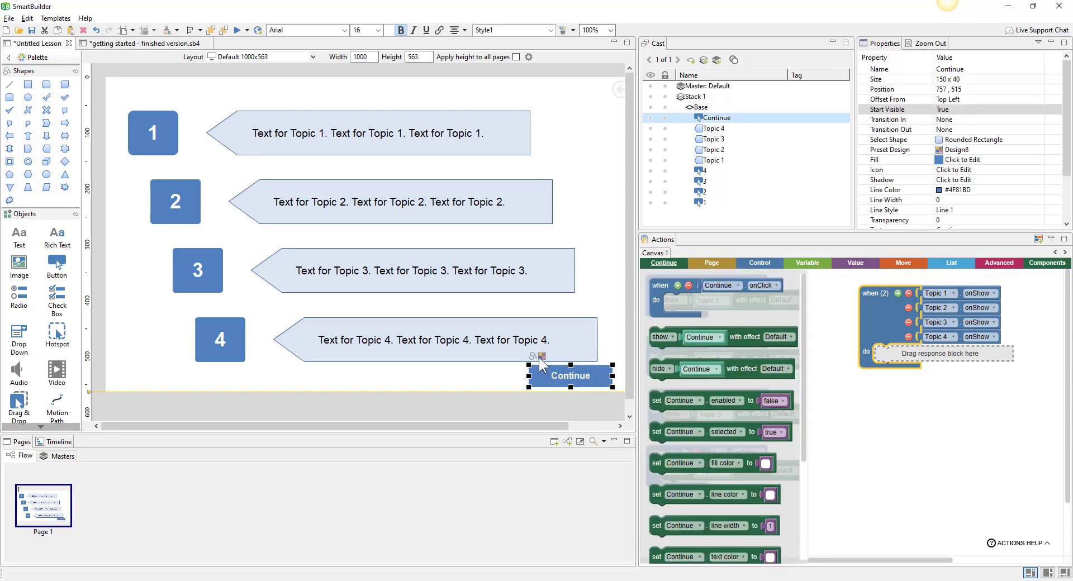
pyautogui.click(542, 356)
pyautogui.click(267, 177)
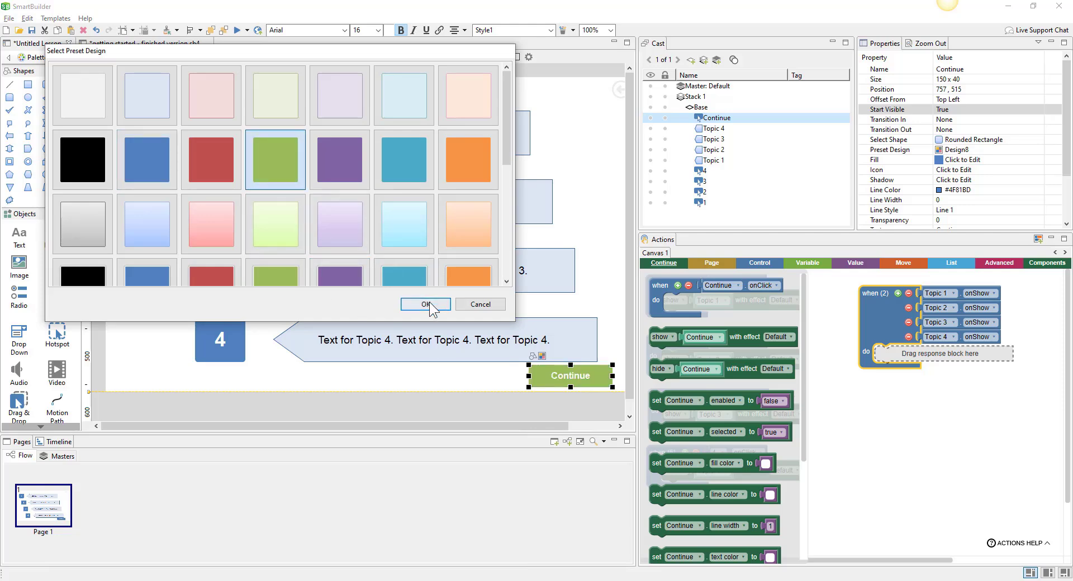
pyautogui.click(425, 304)
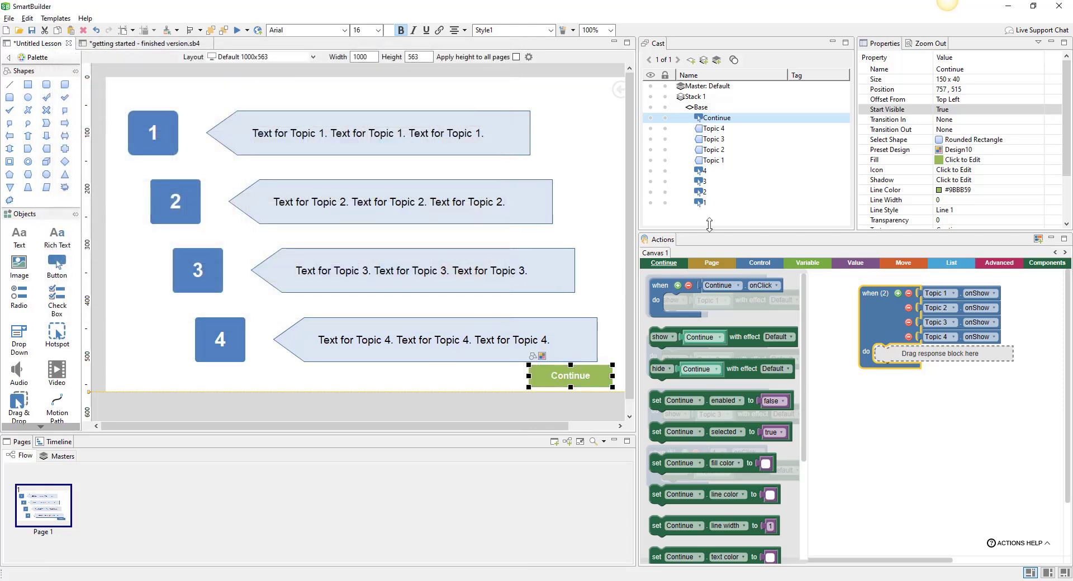
# - Set the Continue button's Start Visible property to False
pyautogui.click(942, 109)
pyautogui.click(945, 129)
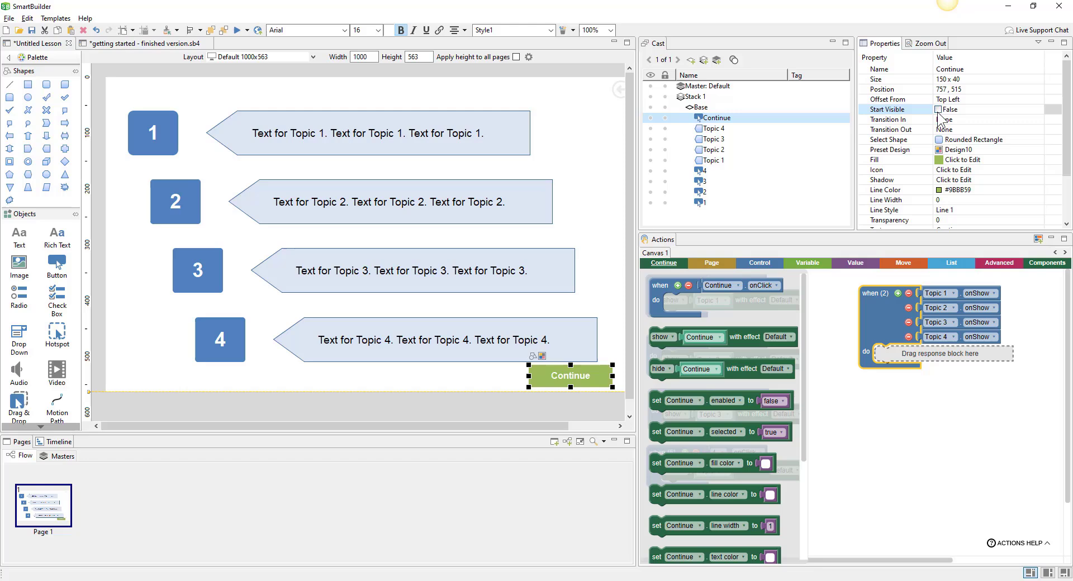
pyautogui.click(907, 407)
# - Add a show Continue action as the response of the four-topic onShow event block
pyautogui.click(551, 374)
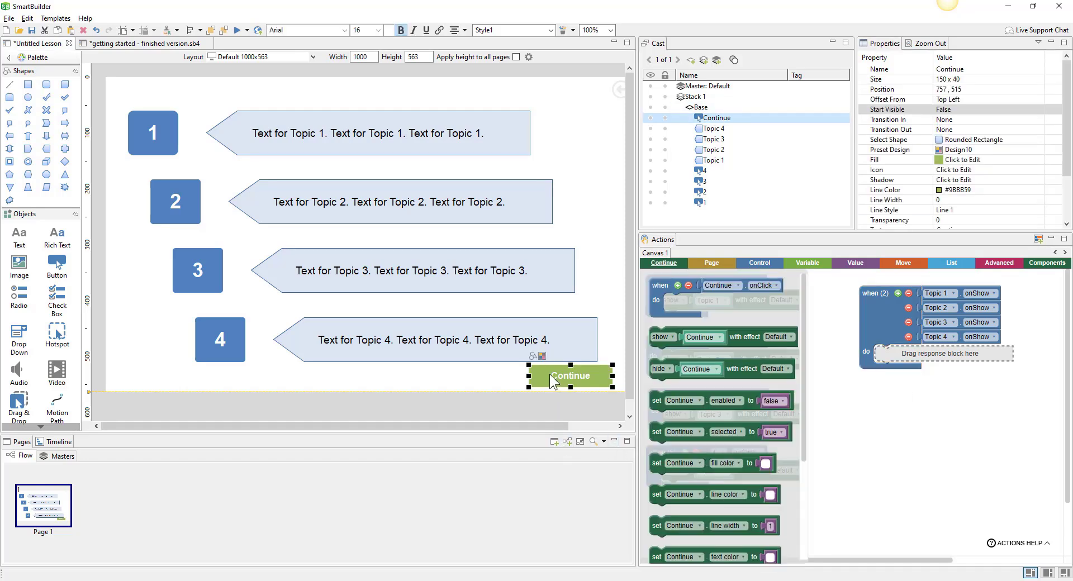
pyautogui.moveTo(673, 341); pyautogui.dragTo(899, 361)
pyautogui.click(880, 328)
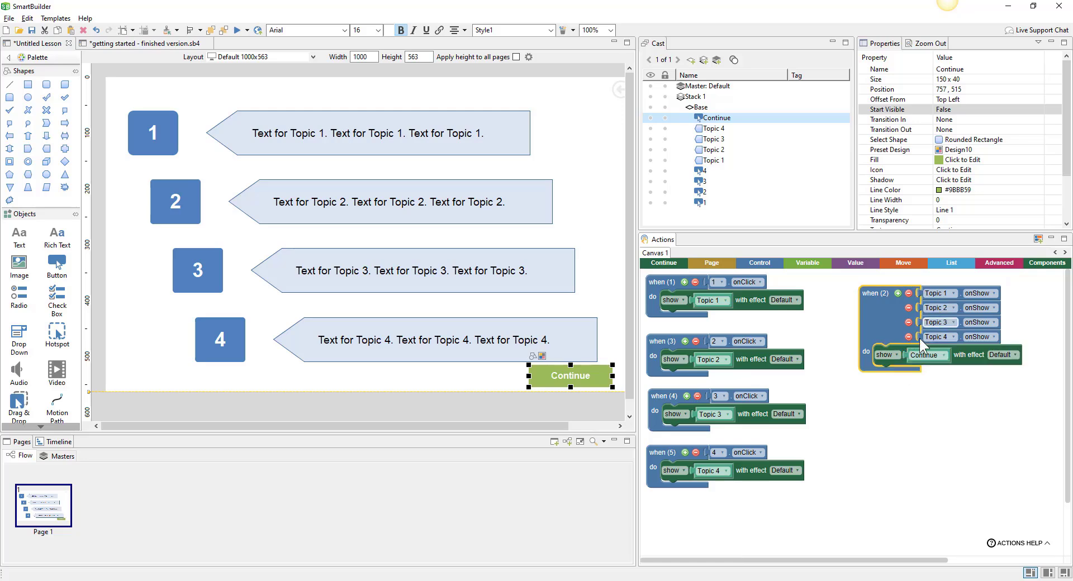
# - Preview the lesson and select topic button 2 to test when the Continue button appears
pyautogui.click(237, 30)
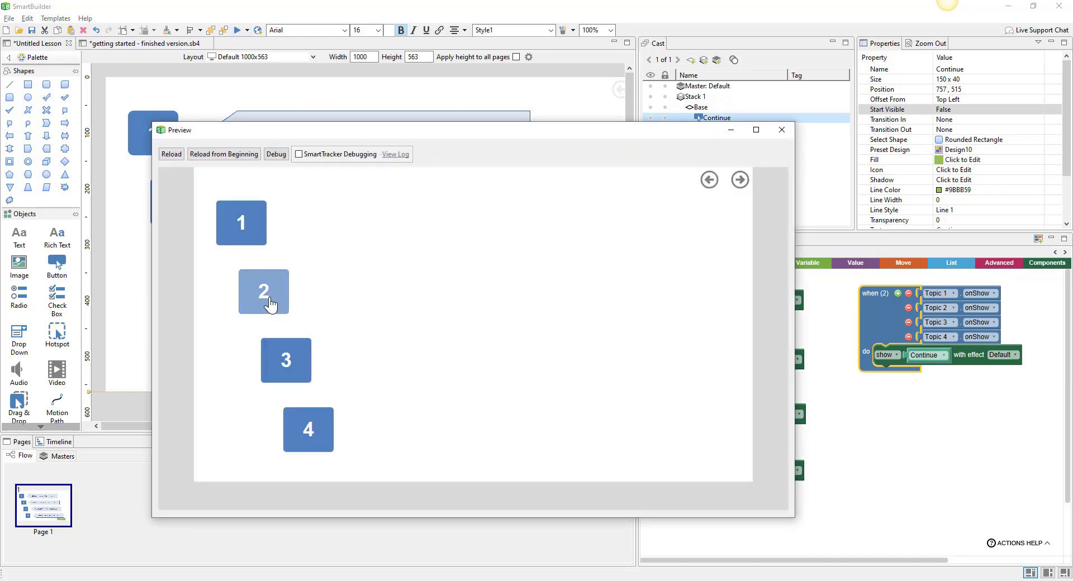
pyautogui.click(271, 305)
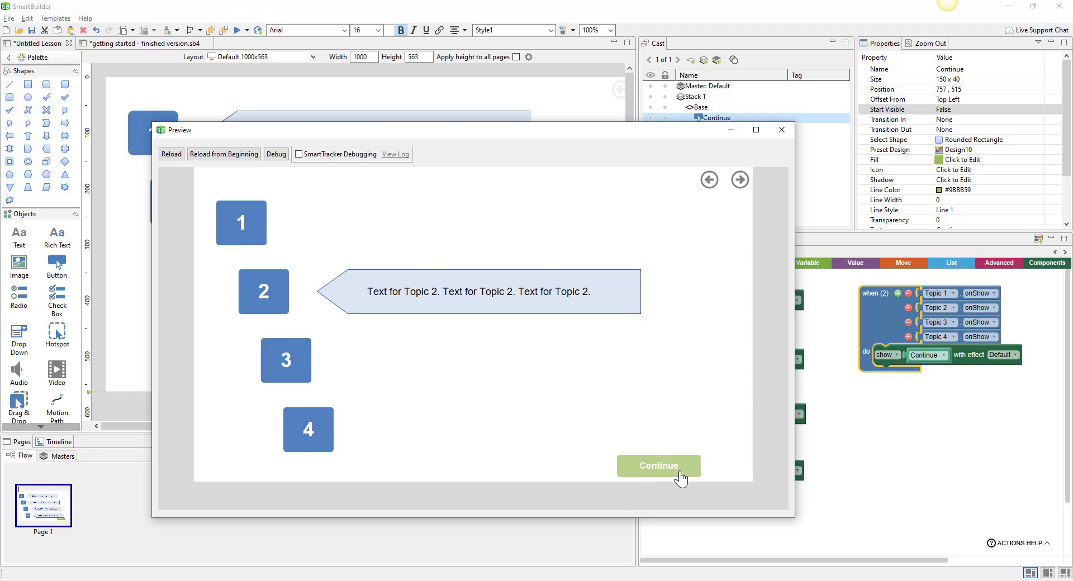
# - Close the preview, insert an if/do block above the show Continue action in the four-topic event block, and detach its default comparison
pyautogui.click(782, 137)
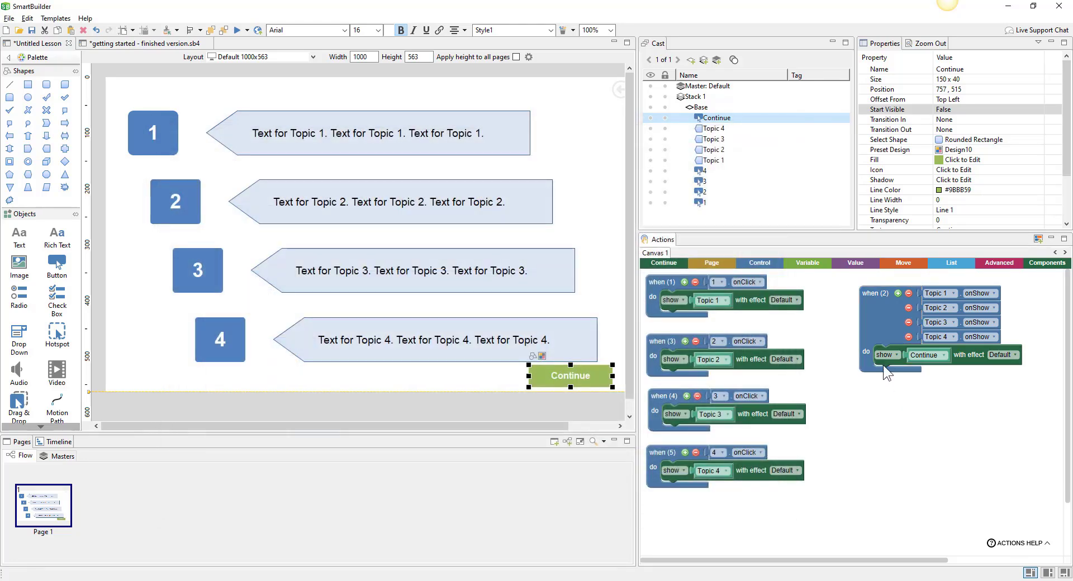
pyautogui.click(750, 263)
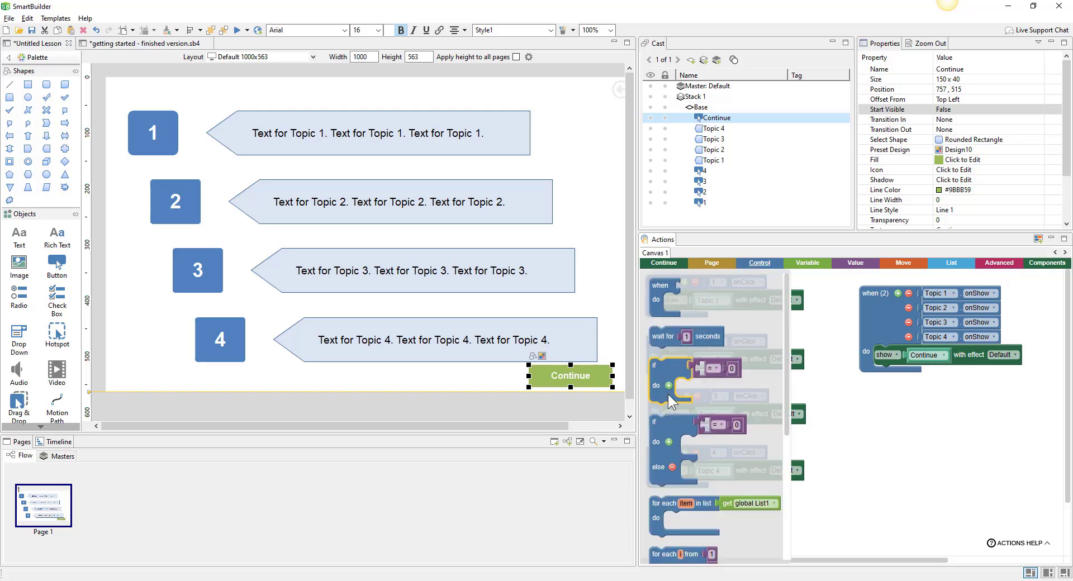
pyautogui.moveTo(678, 375); pyautogui.dragTo(840, 380)
pyautogui.click(898, 463)
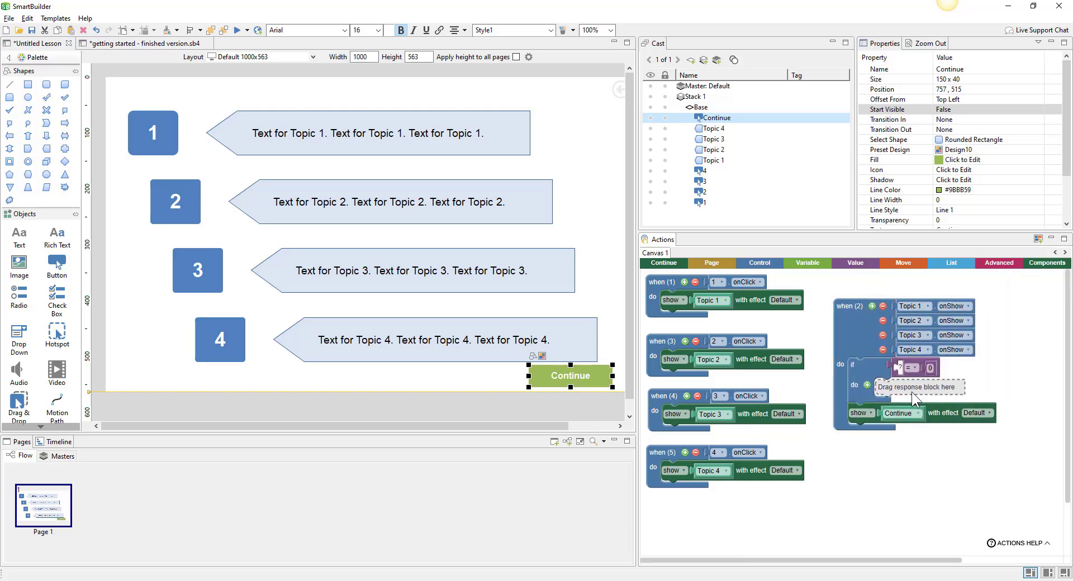
pyautogui.moveTo(914, 375); pyautogui.dragTo(934, 484)
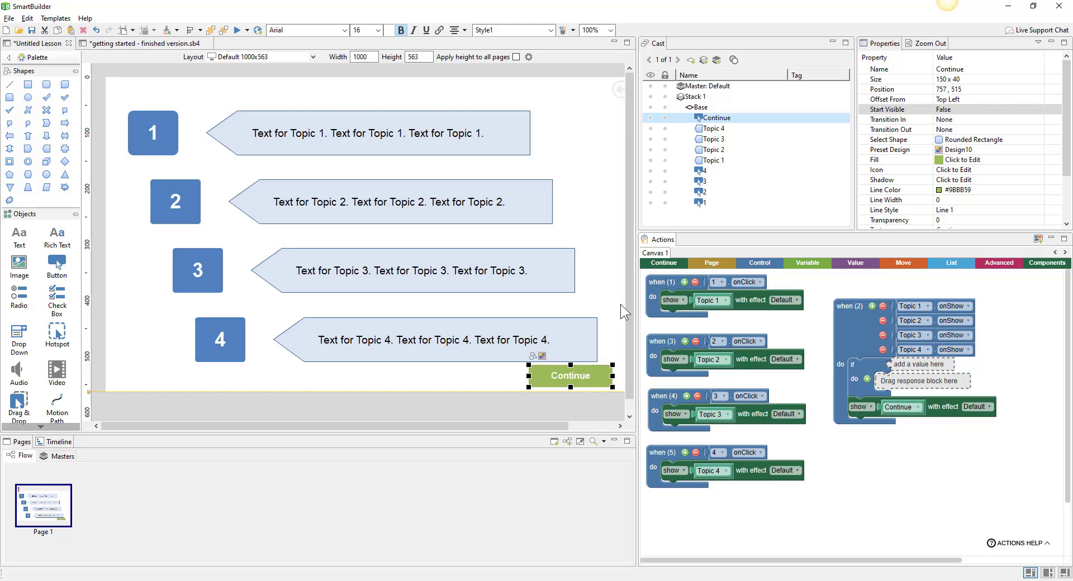
# - Add a free-standing Topic 1 property value block to the canvas and set its property to visibility
pyautogui.click(378, 129)
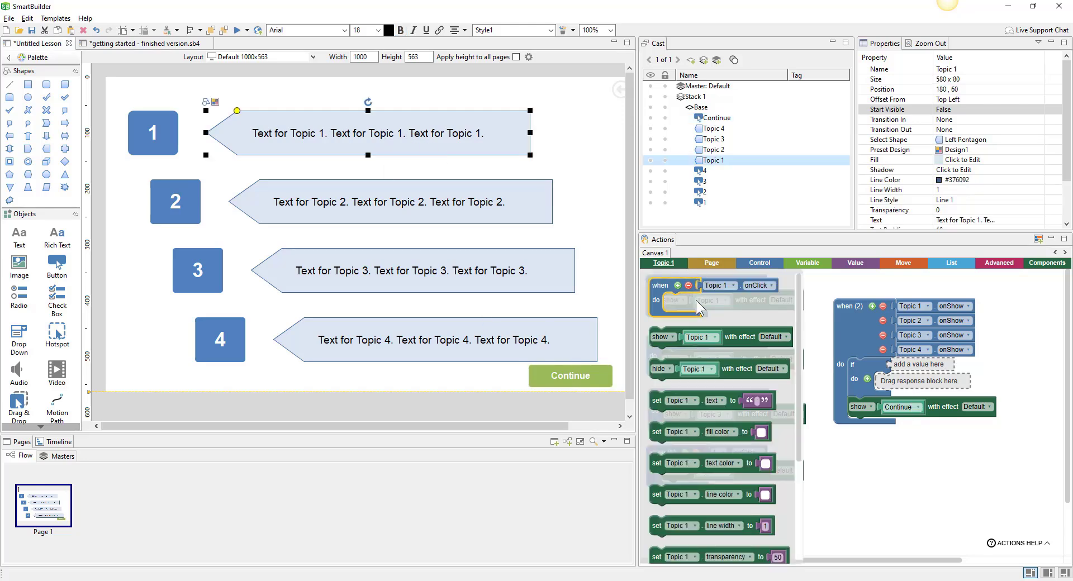
pyautogui.scroll(-3, 694, 397)
pyautogui.moveTo(694, 528); pyautogui.dragTo(901, 472)
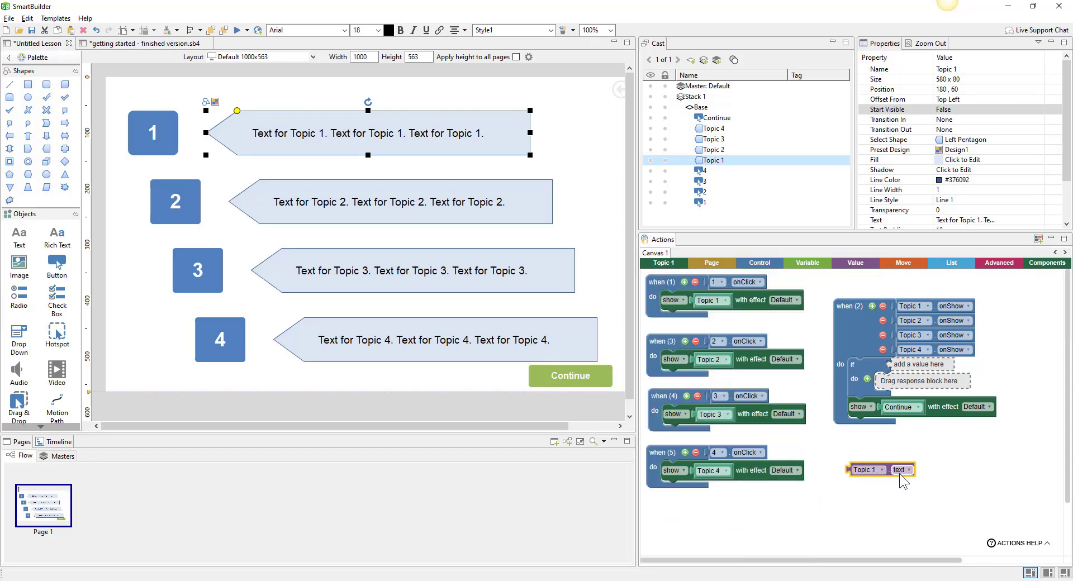
pyautogui.click(901, 473)
pyautogui.click(908, 459)
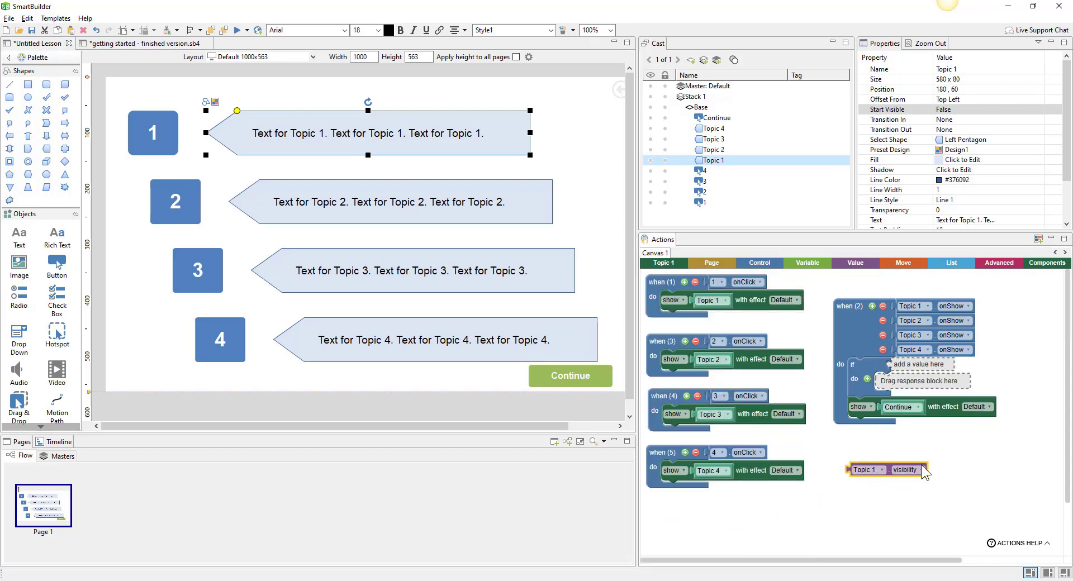
pyautogui.moveTo(894, 476); pyautogui.dragTo(958, 469)
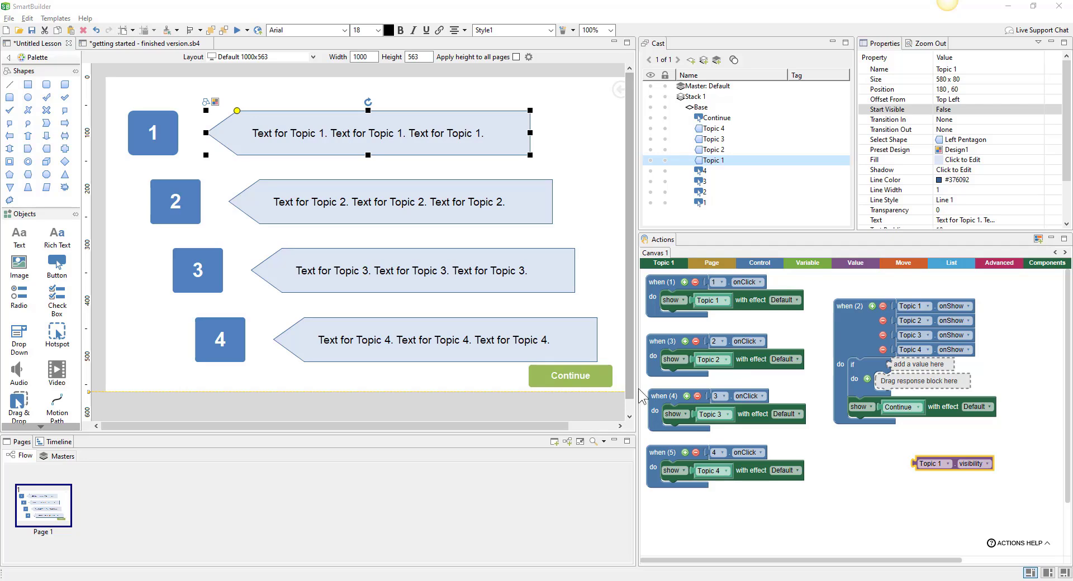
# - Widen the actions canvas and build the comparison Topic 1 visibility = true, deleting the leftover 0 value block
pyautogui.moveTo(576, 391); pyautogui.dragTo(470, 386)
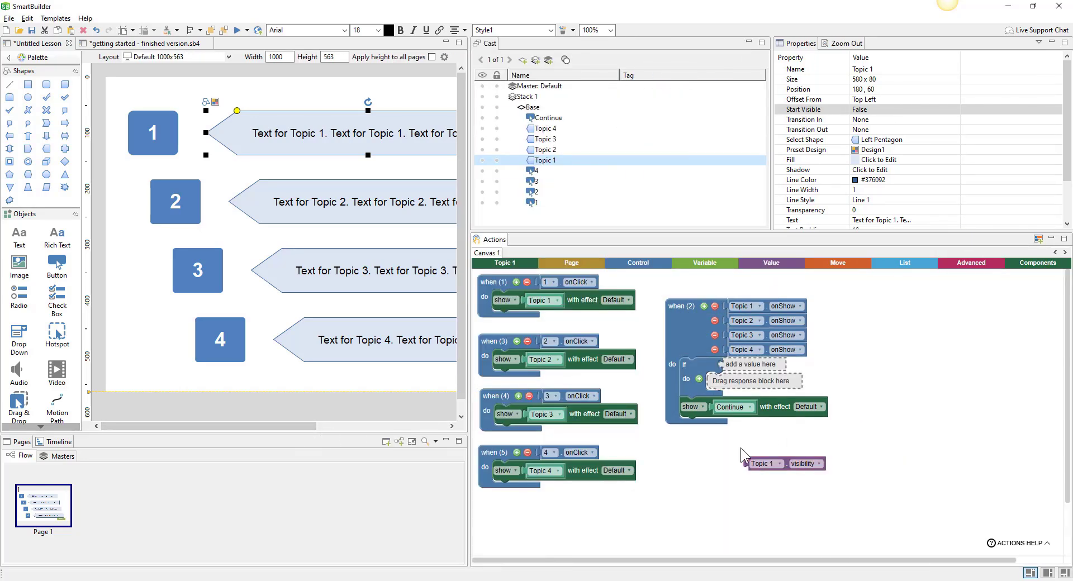
pyautogui.click(772, 262)
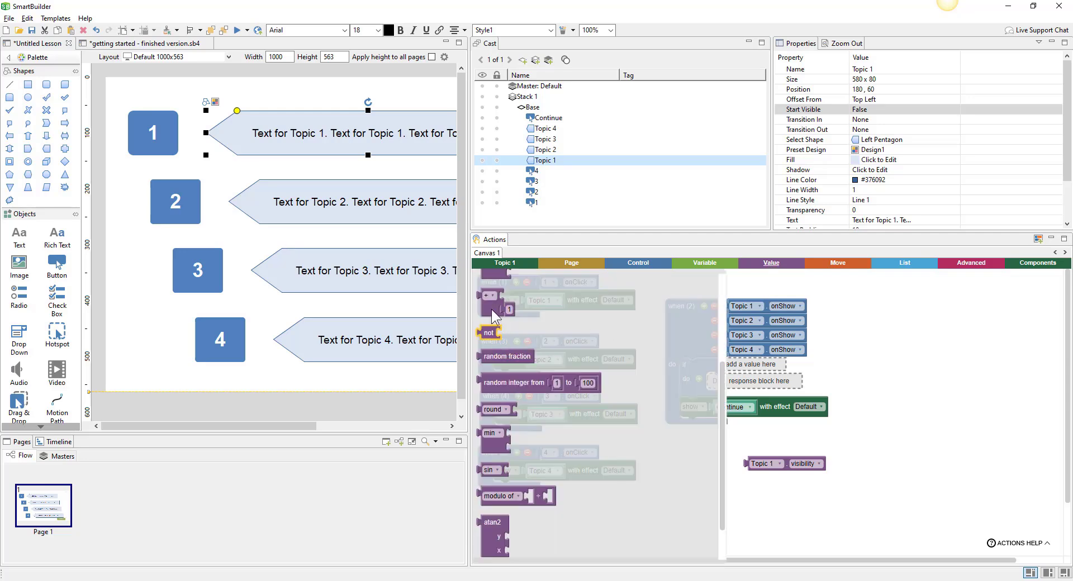
pyautogui.scroll(3, 495, 392)
pyautogui.moveTo(494, 392); pyautogui.dragTo(708, 506)
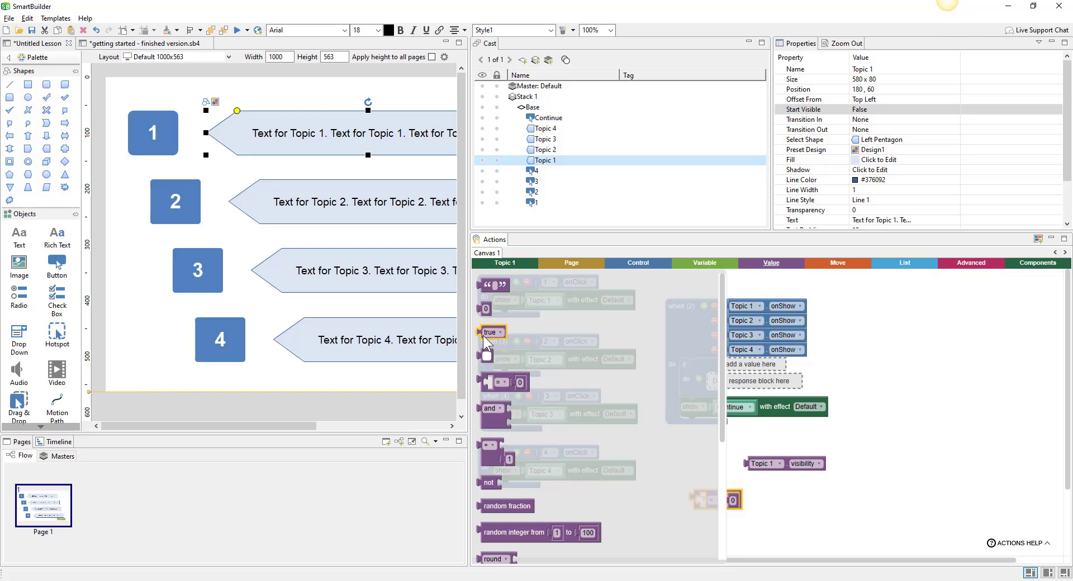
pyautogui.moveTo(488, 332); pyautogui.dragTo(744, 511)
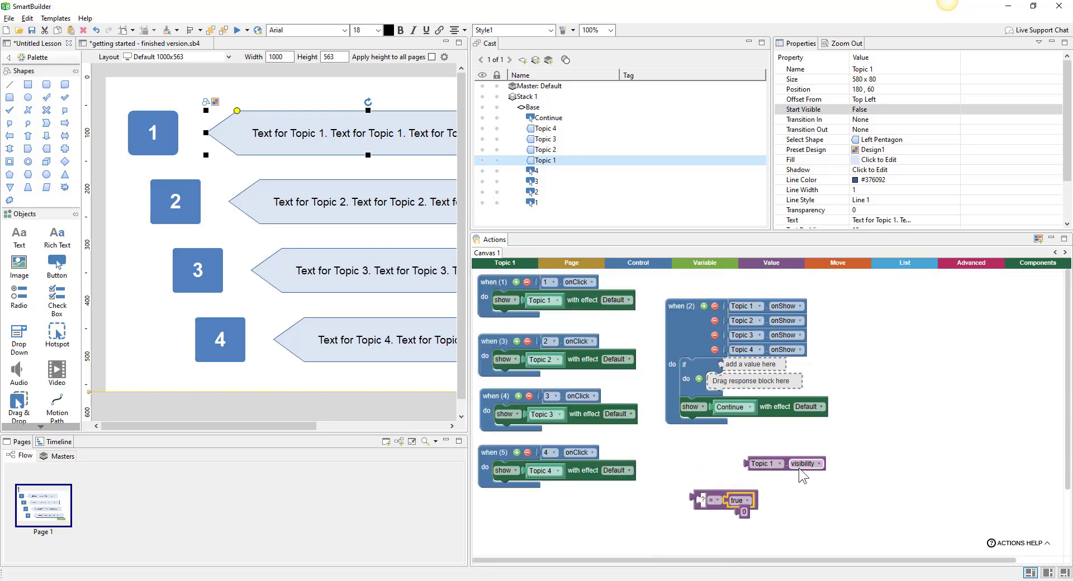
pyautogui.moveTo(750, 464); pyautogui.dragTo(819, 376)
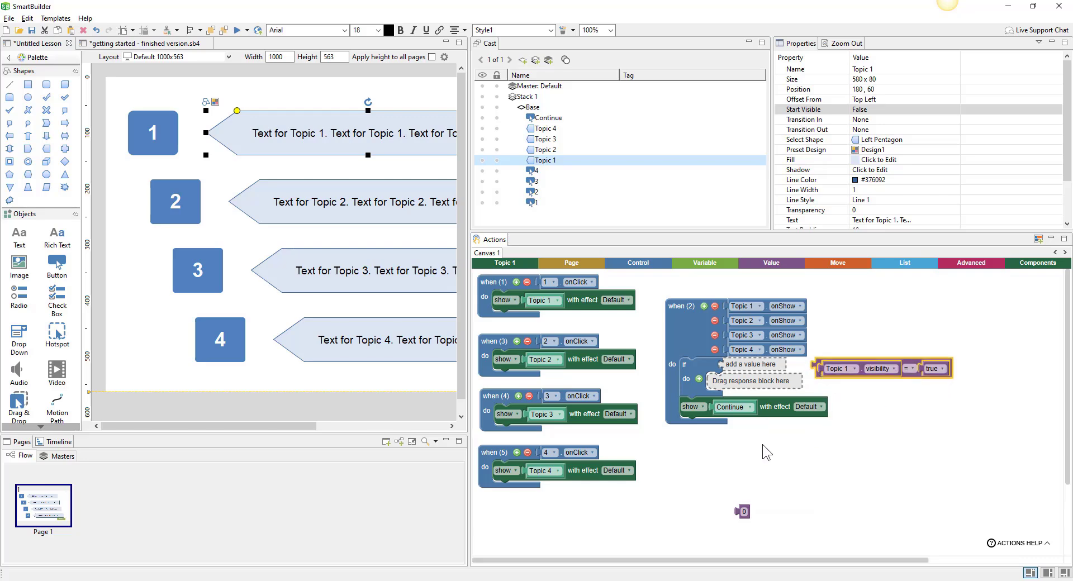
pyautogui.click(745, 512)
pyautogui.press('Delete')
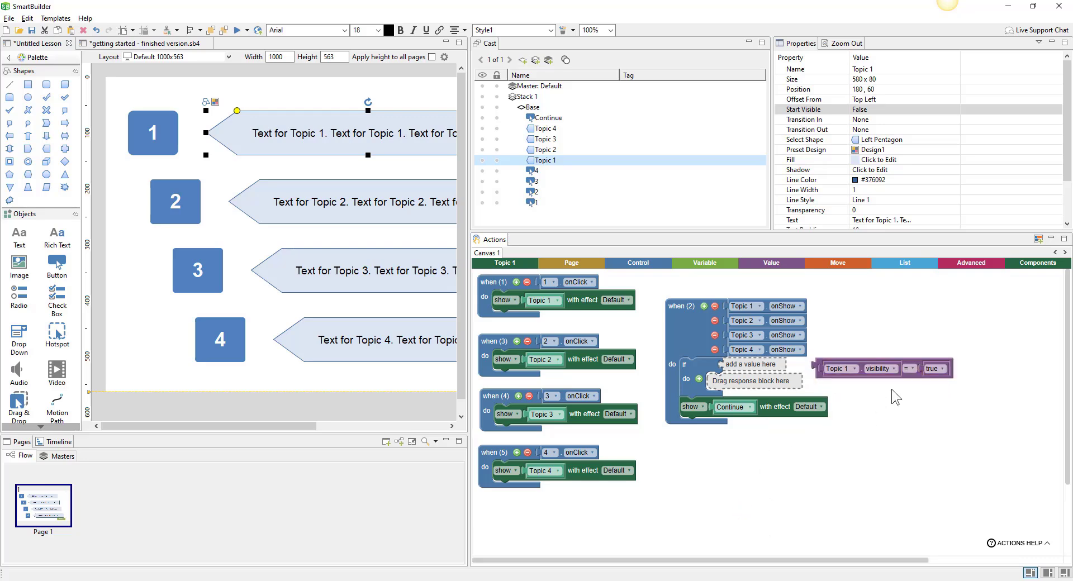
# - Duplicate the Topic 1 visibility comparison and set the copy's object to Topic 2
pyautogui.rightClick(917, 376)
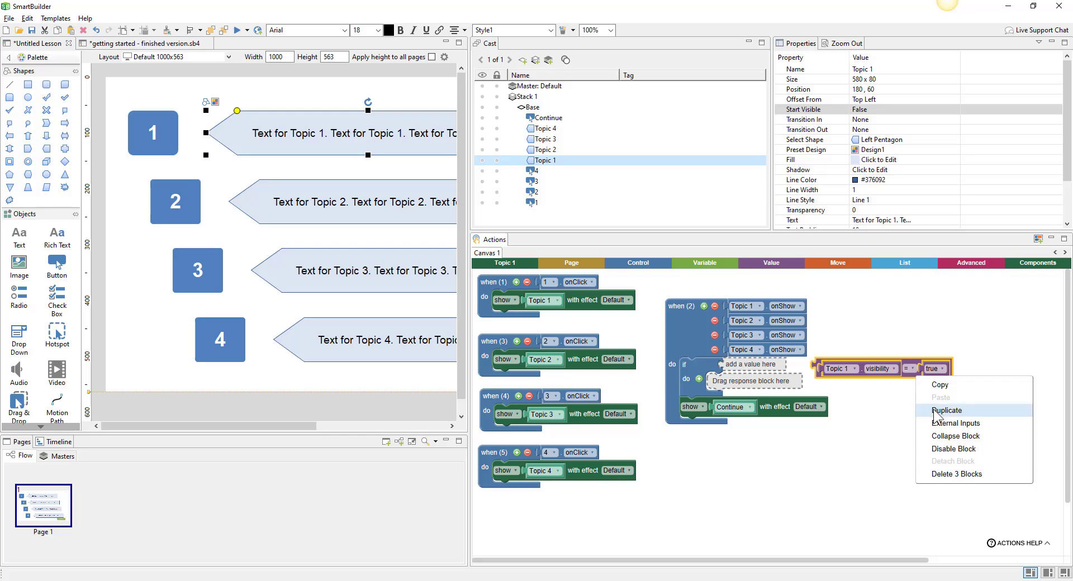
pyautogui.click(927, 411)
pyautogui.moveTo(925, 400); pyautogui.dragTo(938, 414)
pyautogui.click(863, 405)
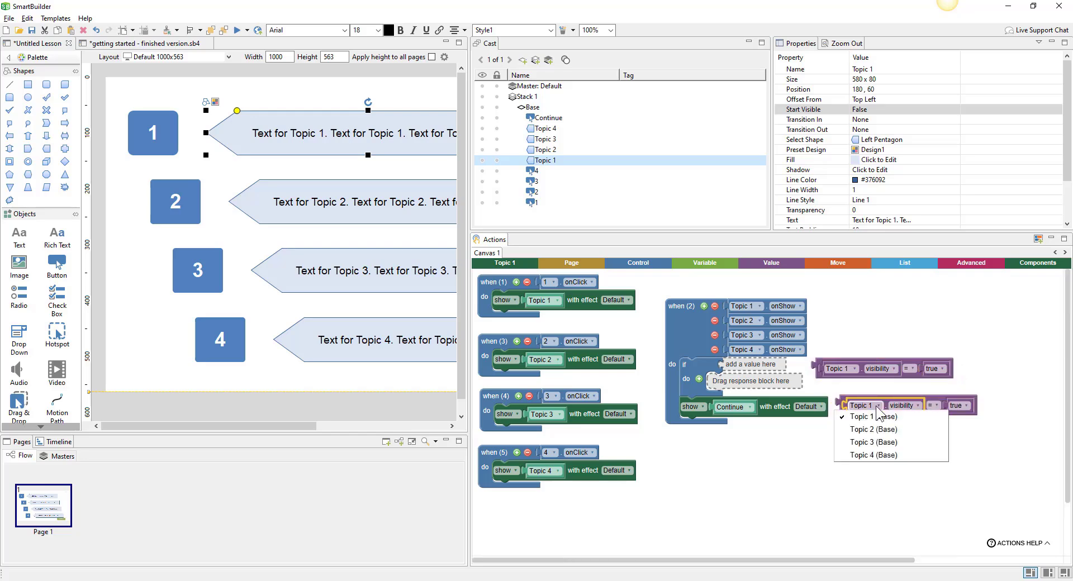
pyautogui.click(874, 430)
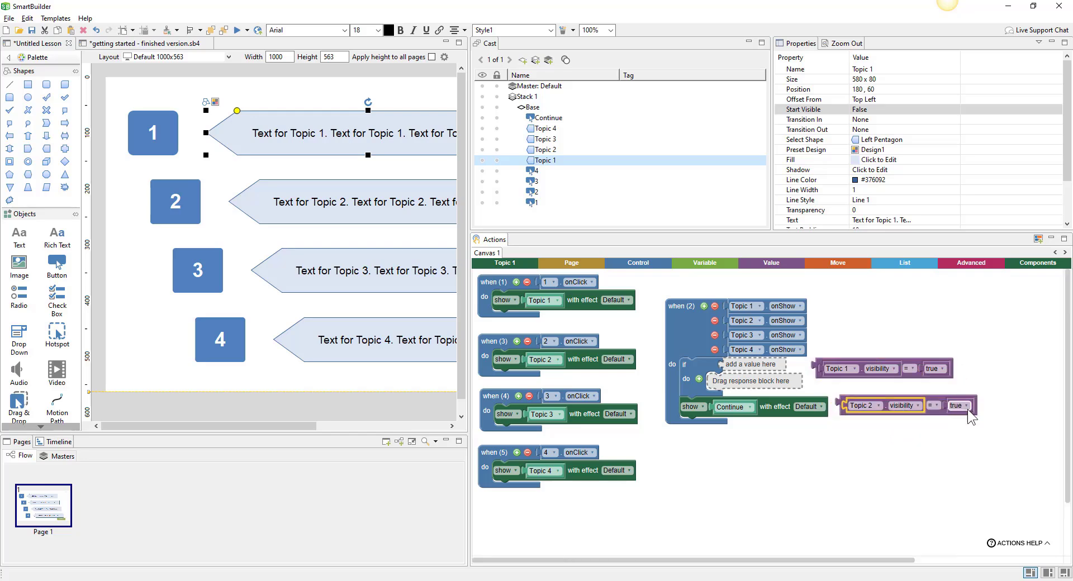
# - Make two more copies of the visibility comparison, one set to Topic 3 and the other to Topic 4
pyautogui.rightClick(944, 423)
pyautogui.click(957, 447)
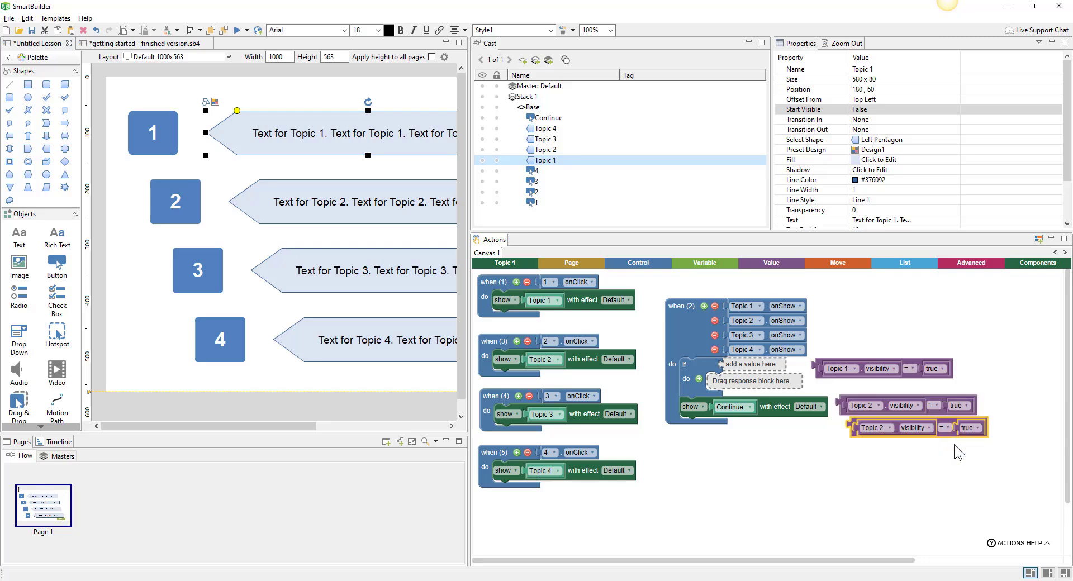
pyautogui.click(872, 434)
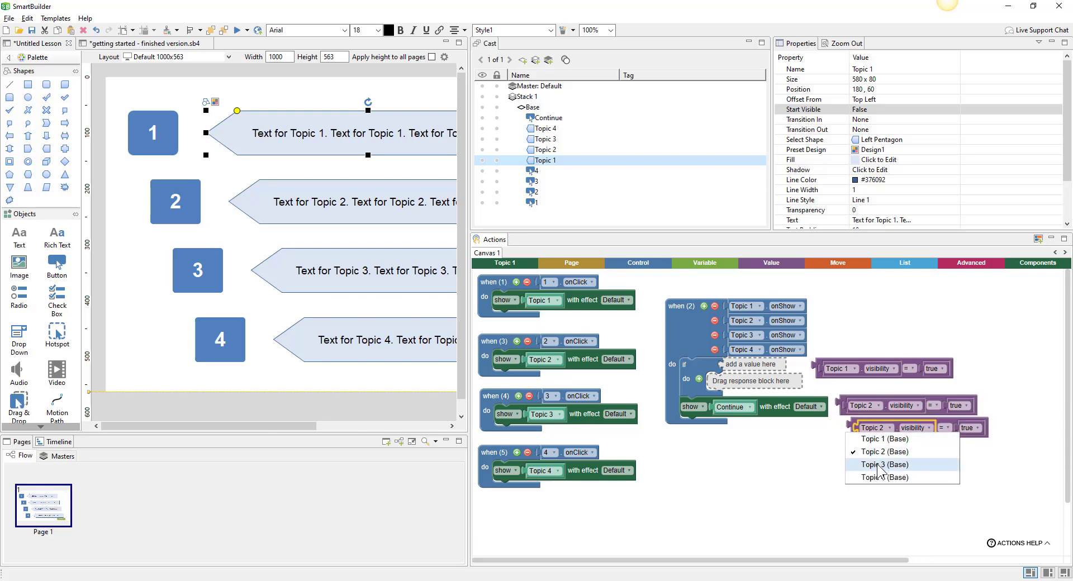
pyautogui.click(882, 474)
pyautogui.rightClick(949, 437)
pyautogui.click(952, 469)
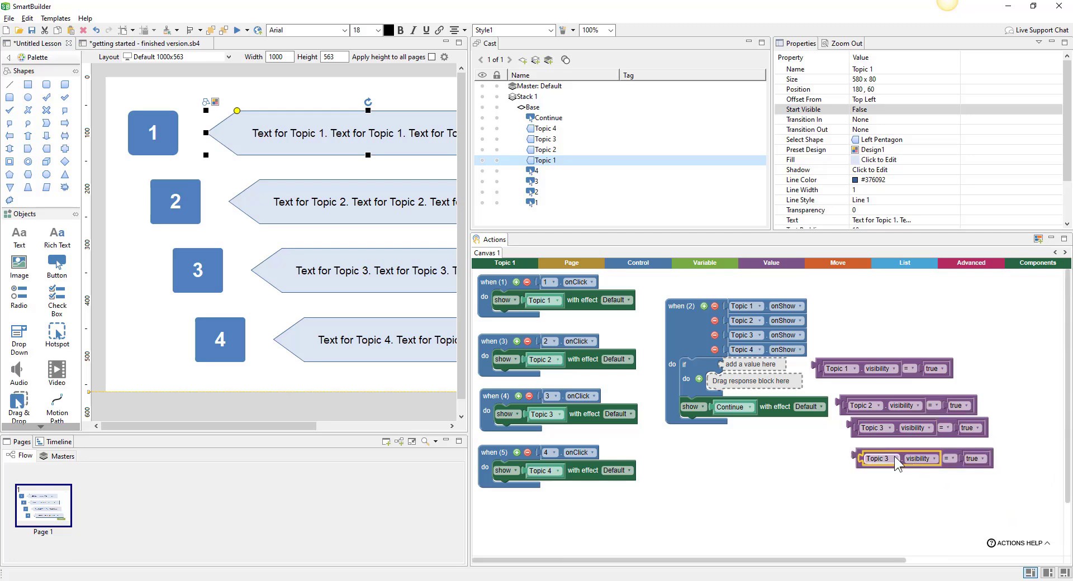
pyautogui.click(879, 459)
pyautogui.click(893, 508)
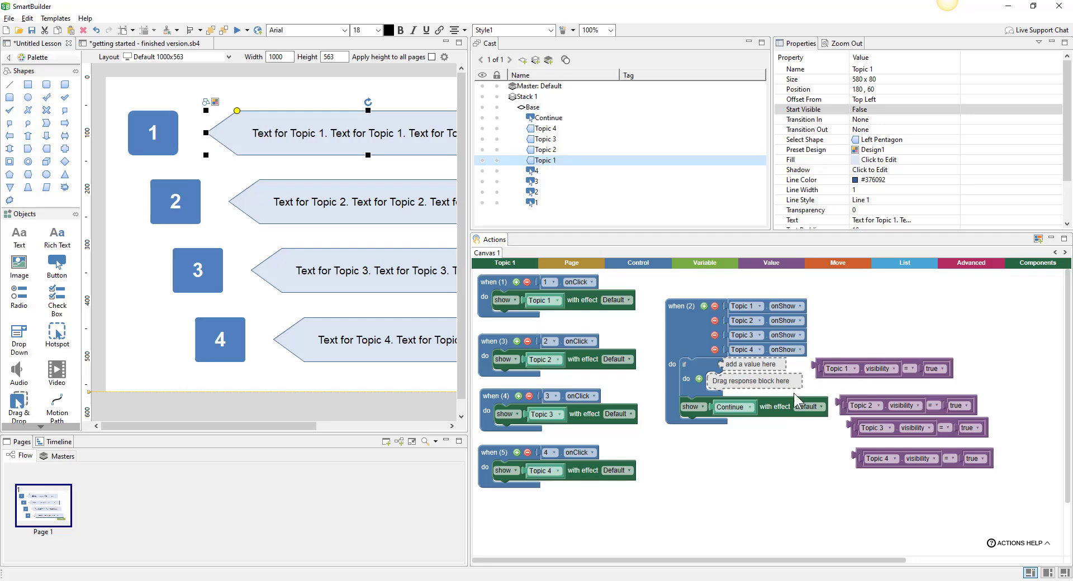
# - Move the show Continue action inside the if block's do section and add an and block expanded to four value slots
pyautogui.moveTo(773, 415); pyautogui.dragTo(799, 391)
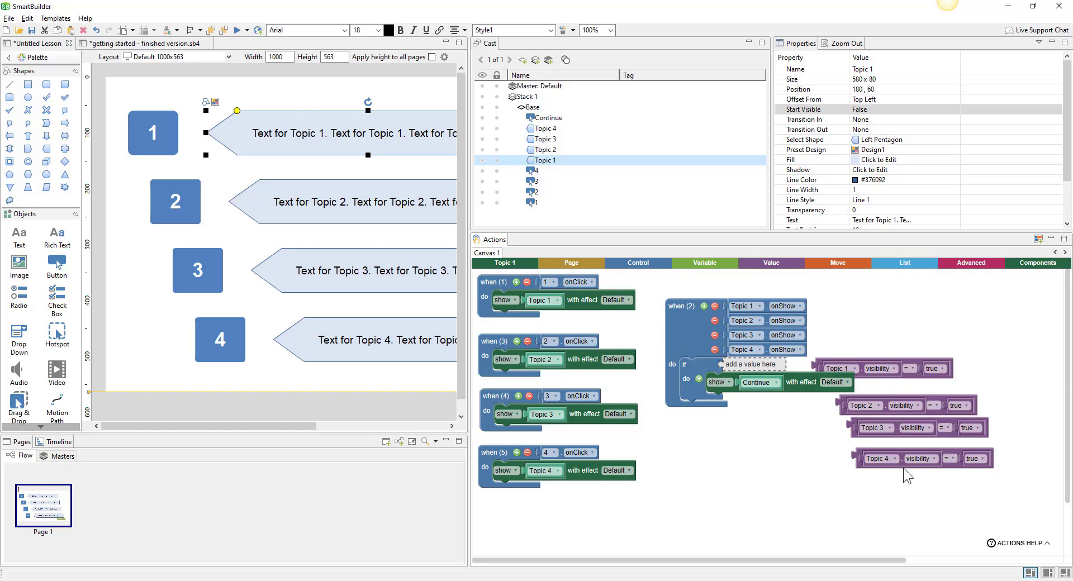
pyautogui.click(773, 267)
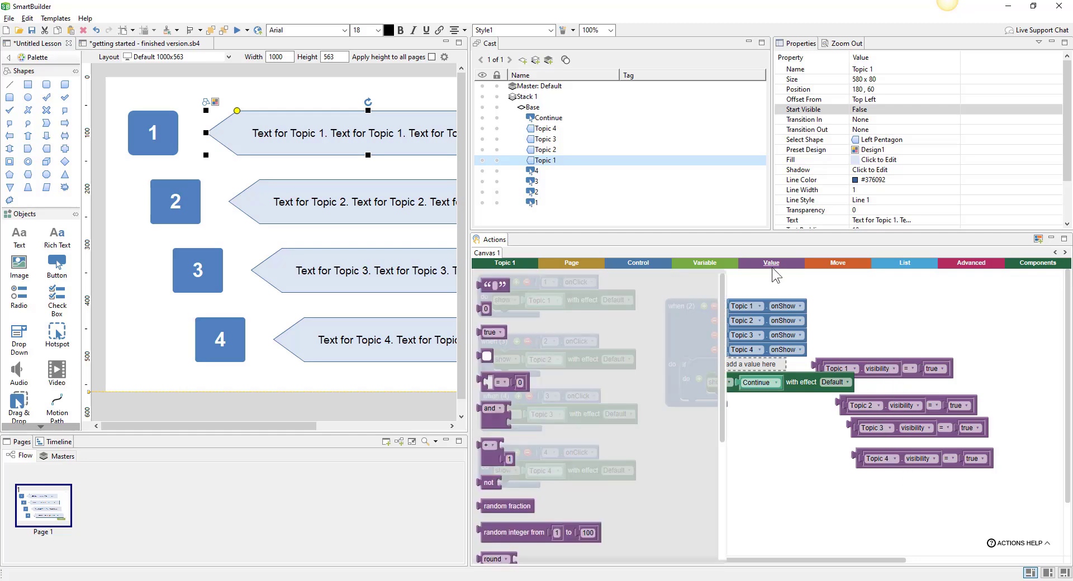
pyautogui.click(503, 426)
pyautogui.moveTo(502, 426); pyautogui.dragTo(740, 451)
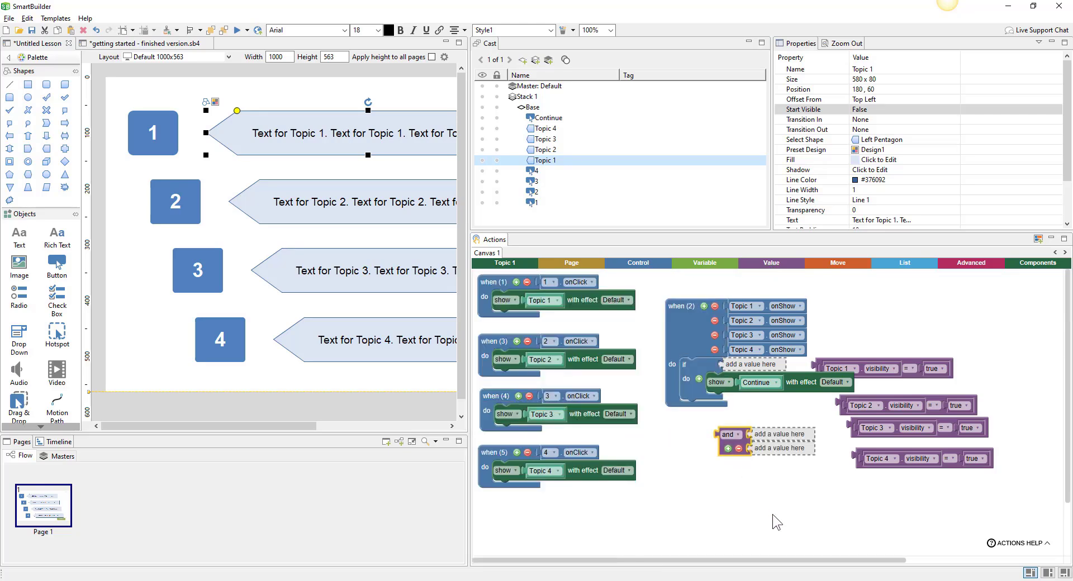
pyautogui.click(728, 449)
pyautogui.click(728, 449)
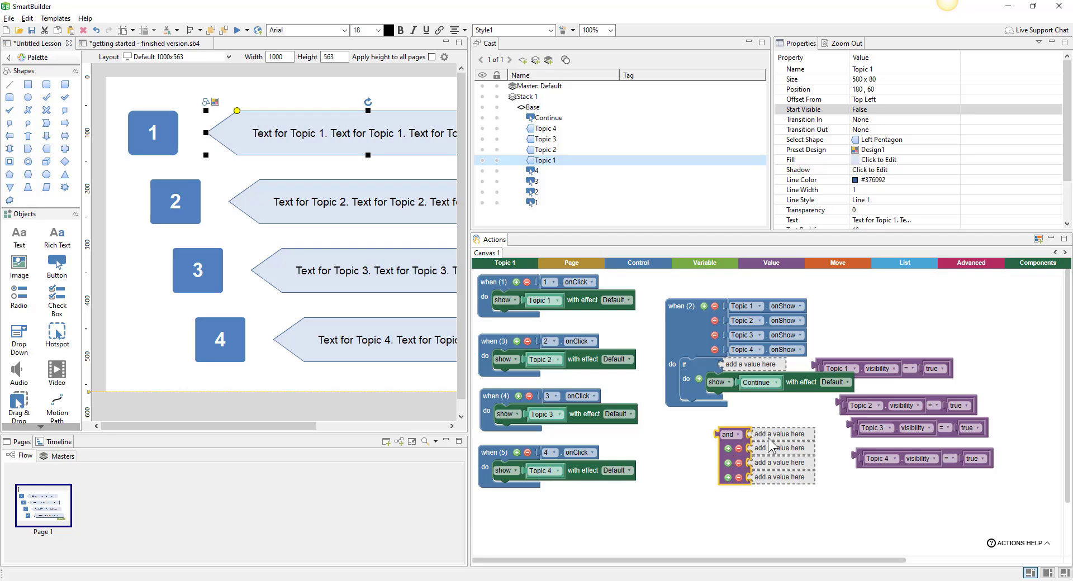
# - Fill the and block with the Topic 1 to Topic 4 visibility comparisons in order and attach it as the if condition
pyautogui.moveTo(903, 376); pyautogui.dragTo(847, 445)
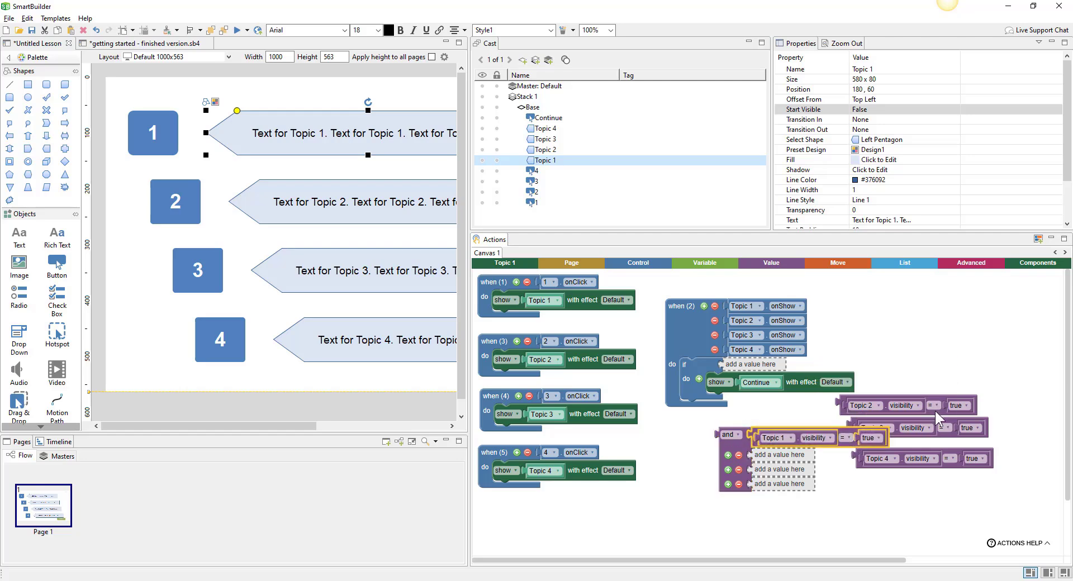
pyautogui.moveTo(937, 415); pyautogui.dragTo(851, 468)
pyautogui.moveTo(944, 442); pyautogui.dragTo(847, 492)
pyautogui.moveTo(962, 483); pyautogui.dragTo(839, 507)
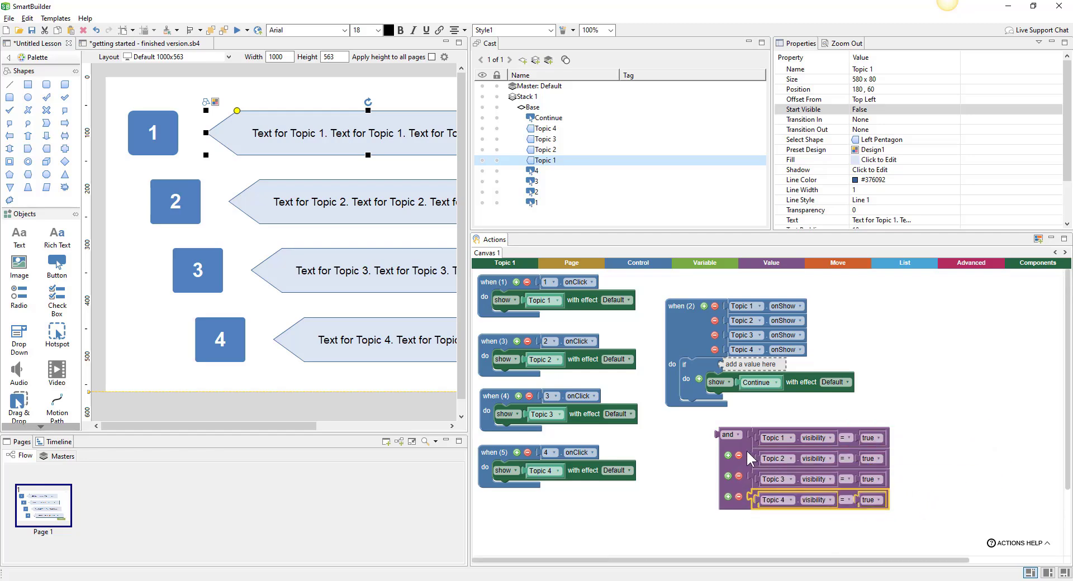
pyautogui.moveTo(750, 459); pyautogui.dragTo(758, 383)
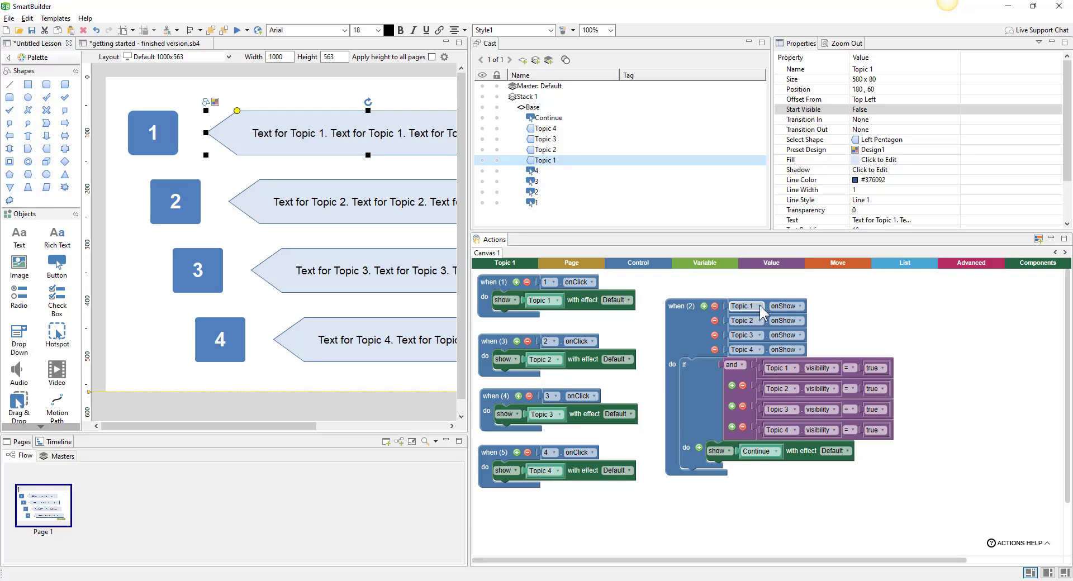
pyautogui.click(686, 323)
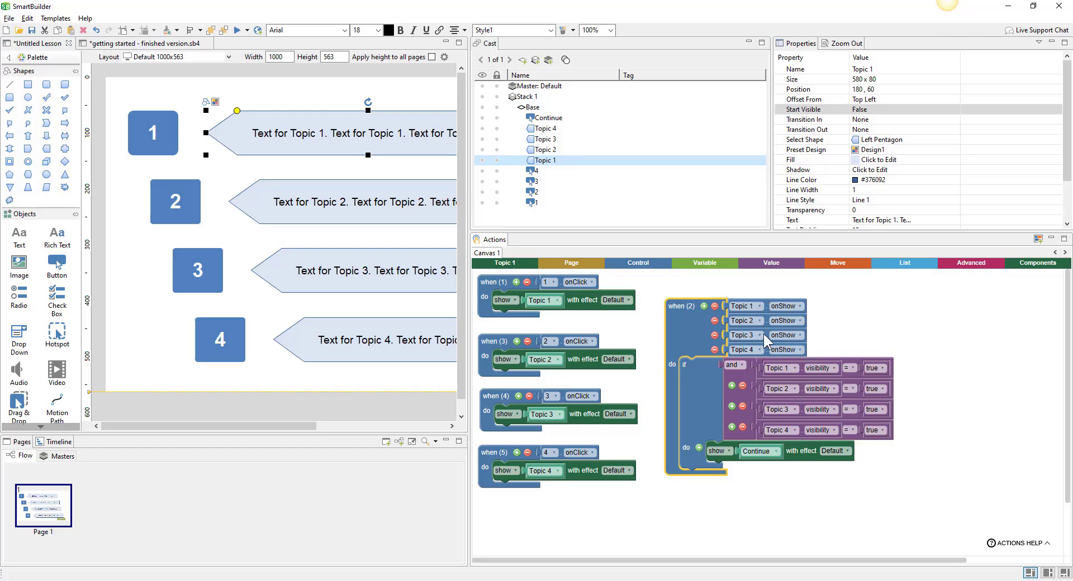
pyautogui.click(750, 377)
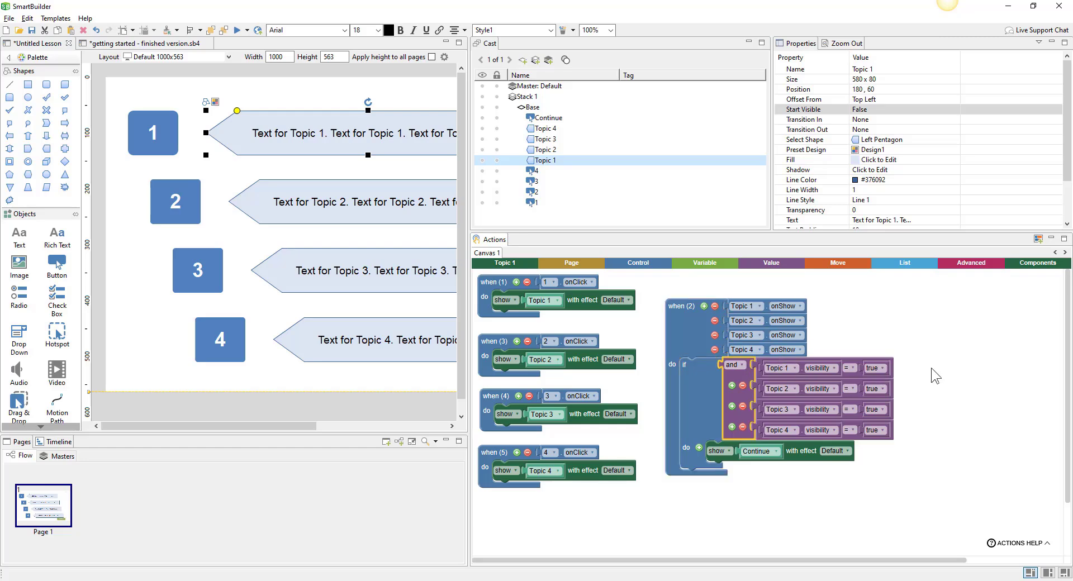
pyautogui.click(801, 458)
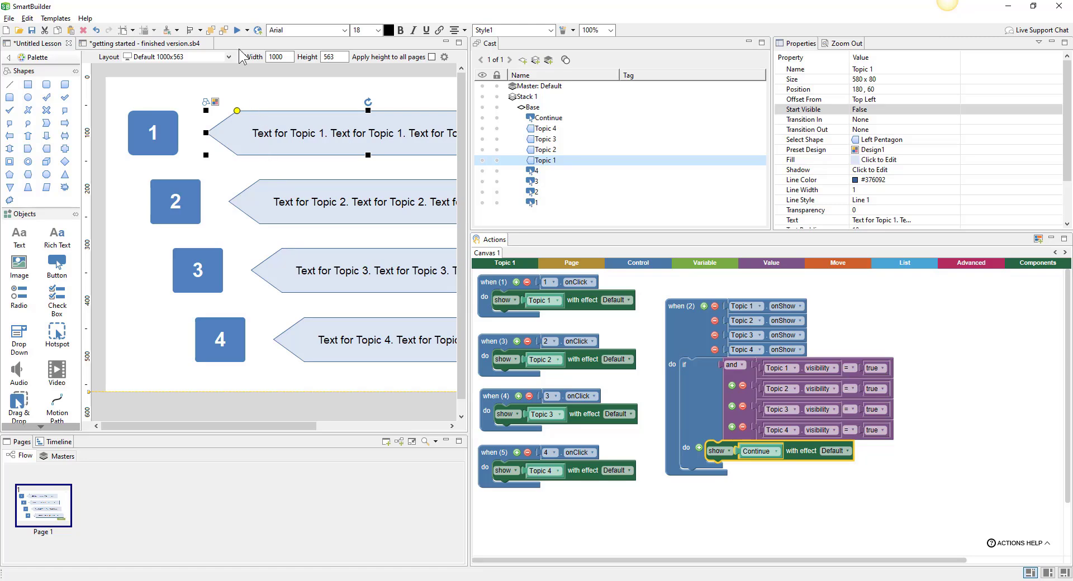
# - Preview the lesson and select topic buttons 1, 3, 4 and 2 to test when the Continue button appears
pyautogui.click(236, 30)
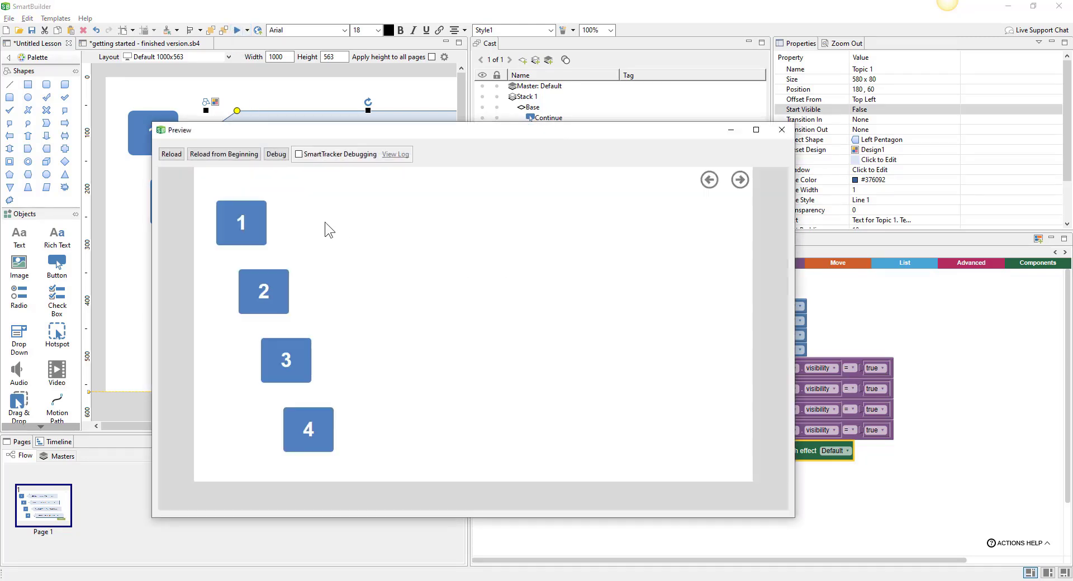
pyautogui.click(258, 223)
pyautogui.click(297, 374)
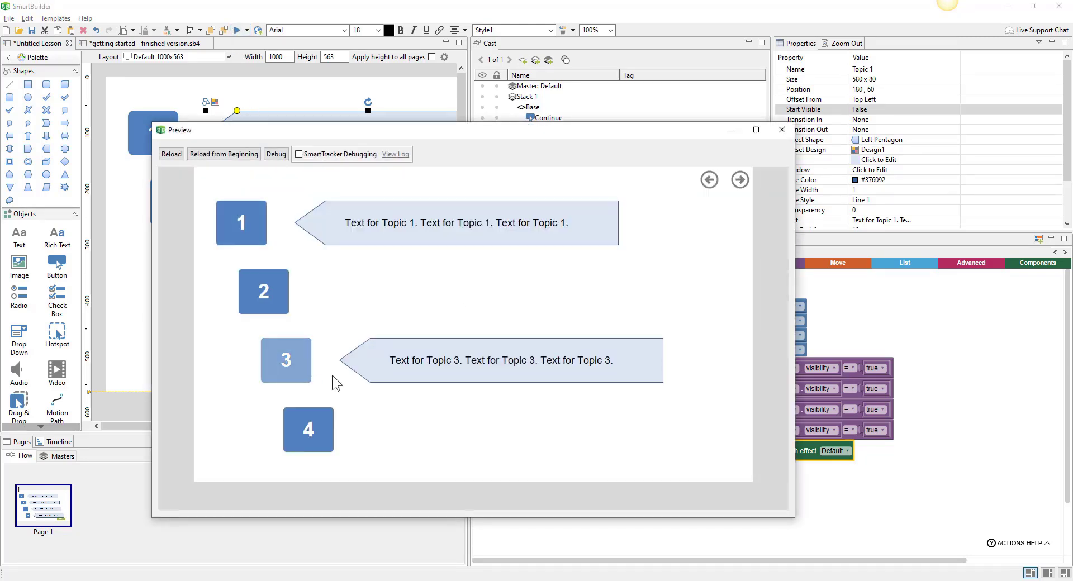
pyautogui.click(327, 435)
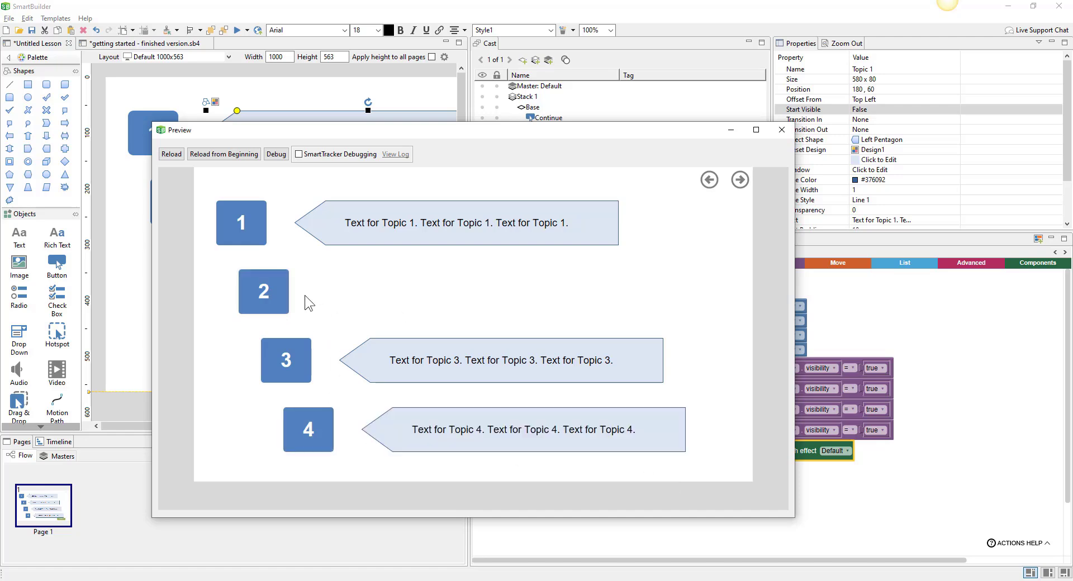
pyautogui.click(283, 300)
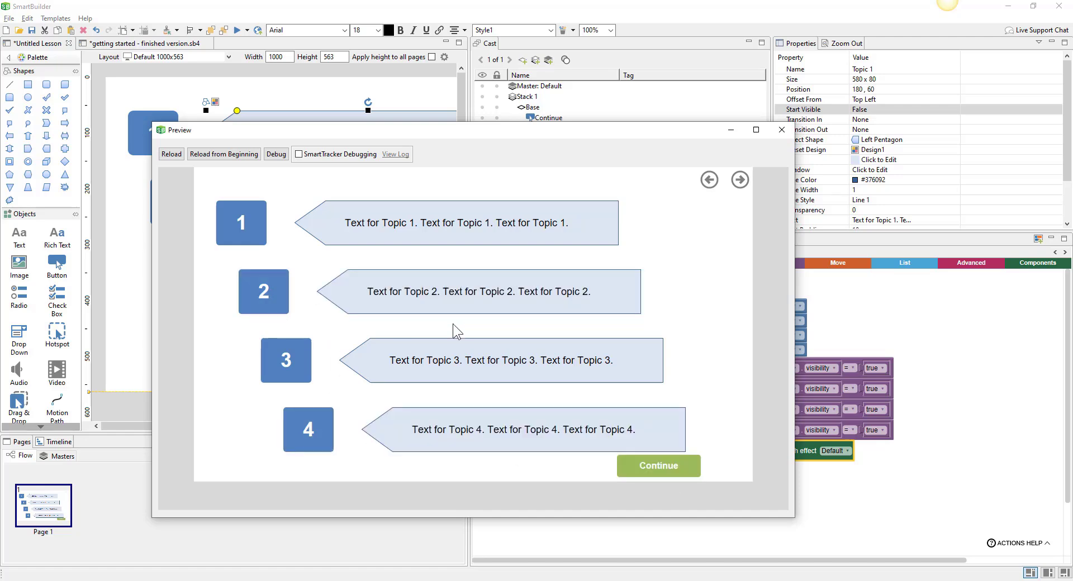
# - Reload the preview, test the Continue button by selecting topic buttons 1, 3, 4 and 2, and close the preview
pyautogui.click(179, 156)
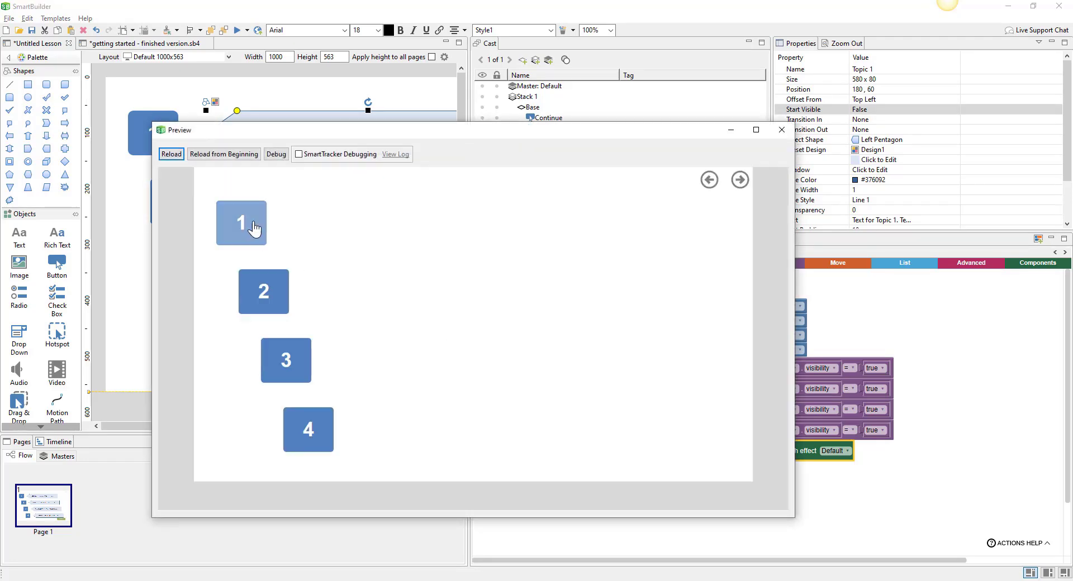
pyautogui.click(254, 224)
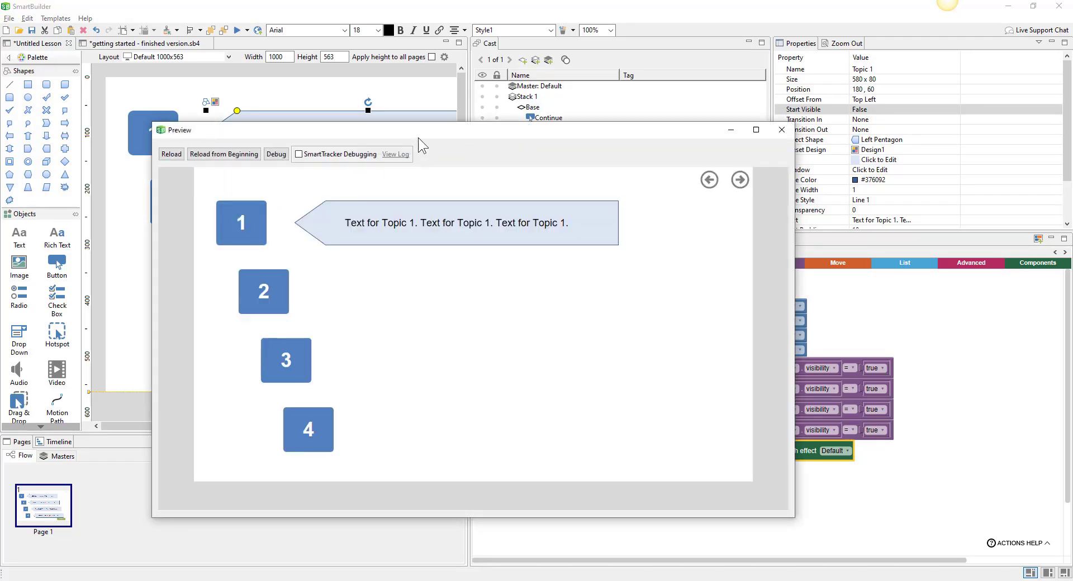
pyautogui.moveTo(412, 131); pyautogui.dragTo(311, 86)
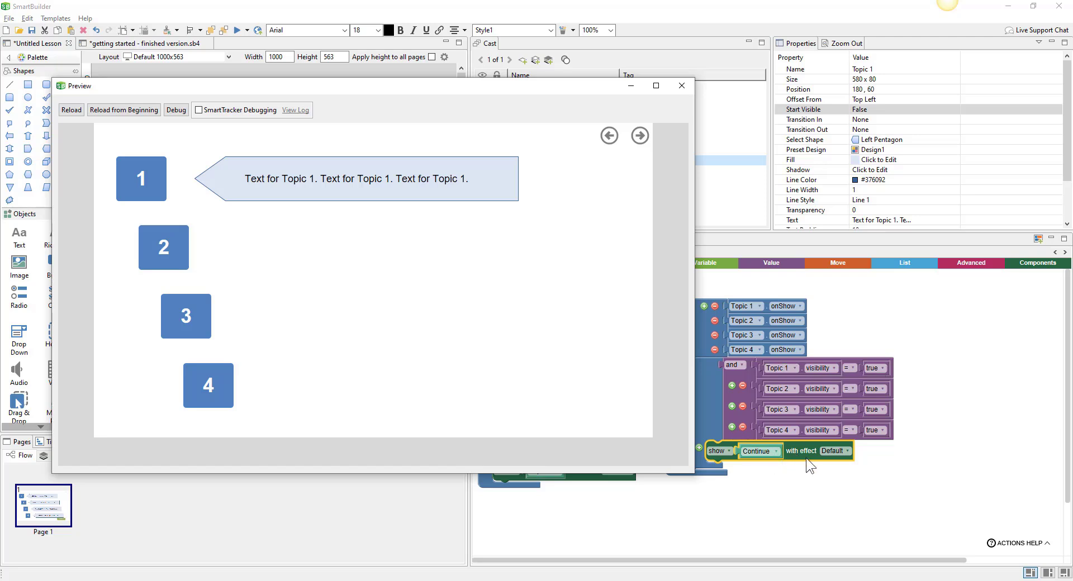
pyautogui.click(172, 325)
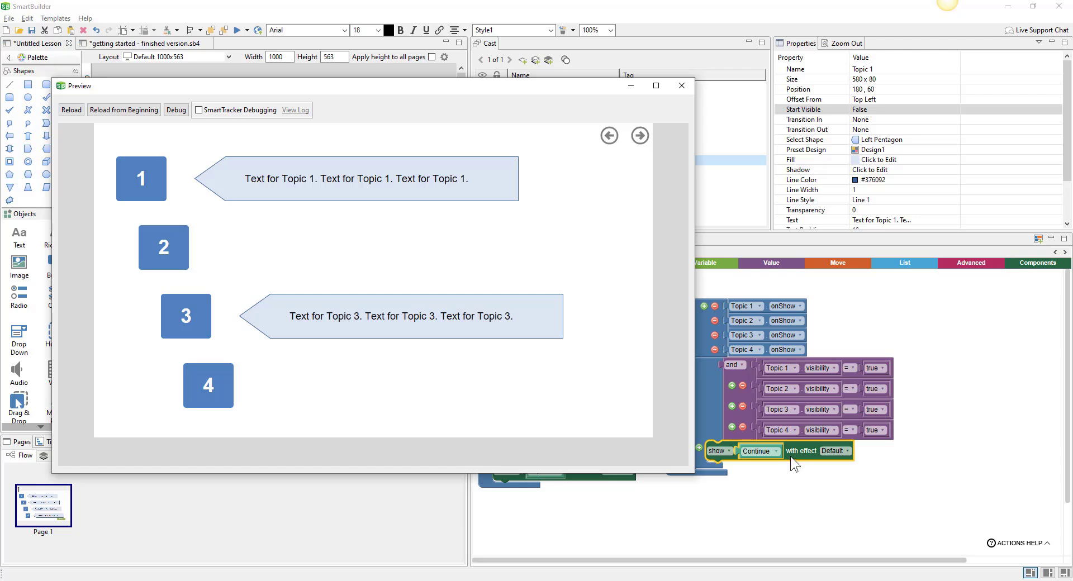
pyautogui.click(191, 400)
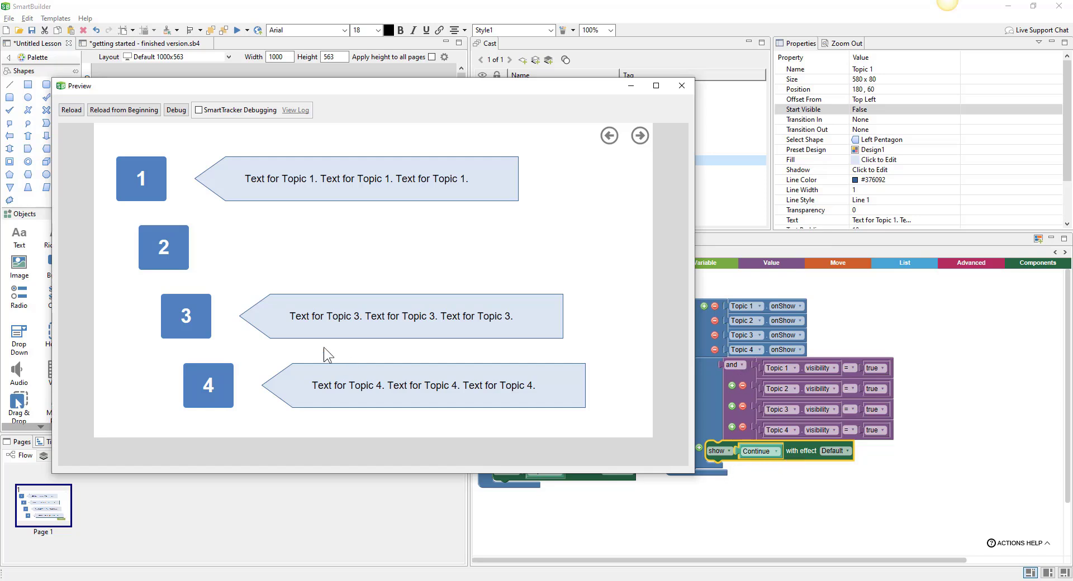
pyautogui.click(183, 256)
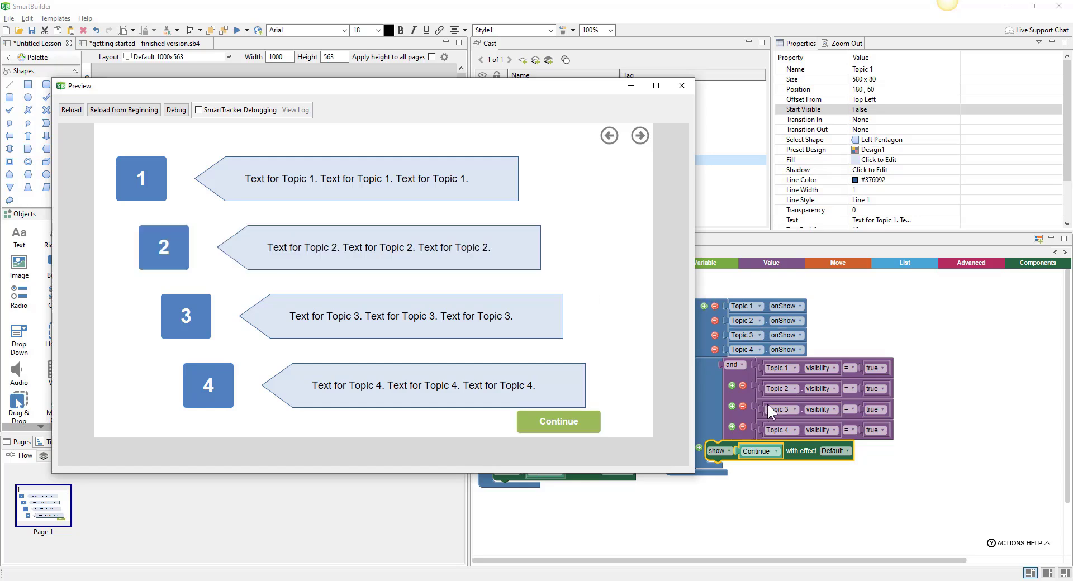
pyautogui.click(799, 451)
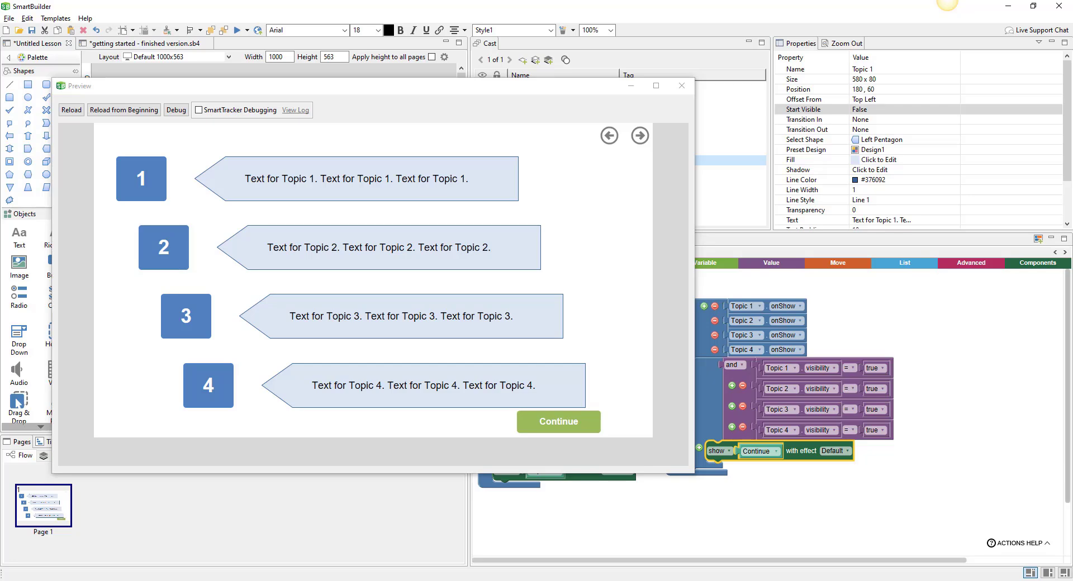
pyautogui.click(654, 378)
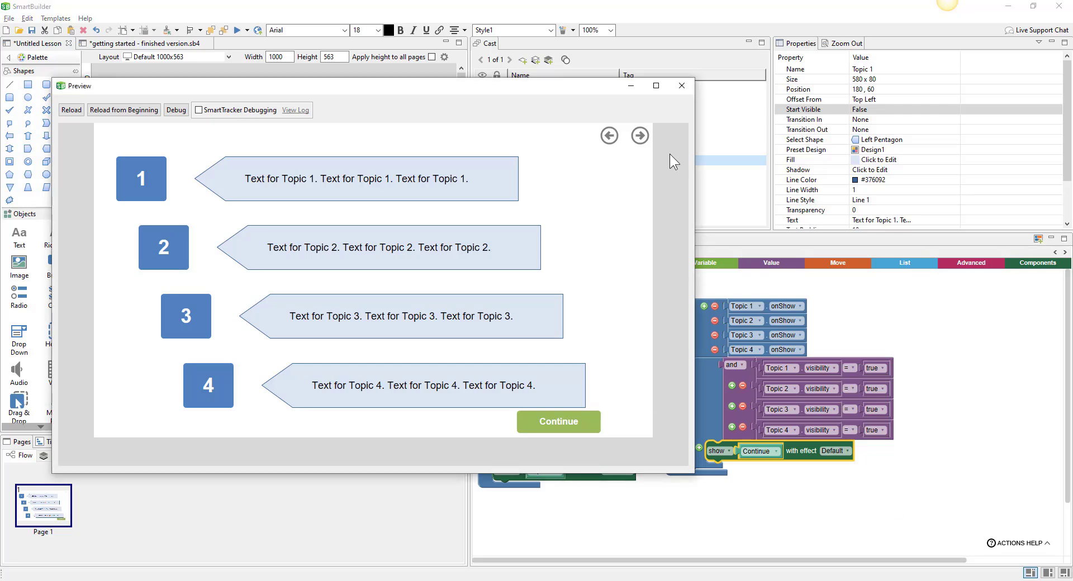
pyautogui.click(682, 85)
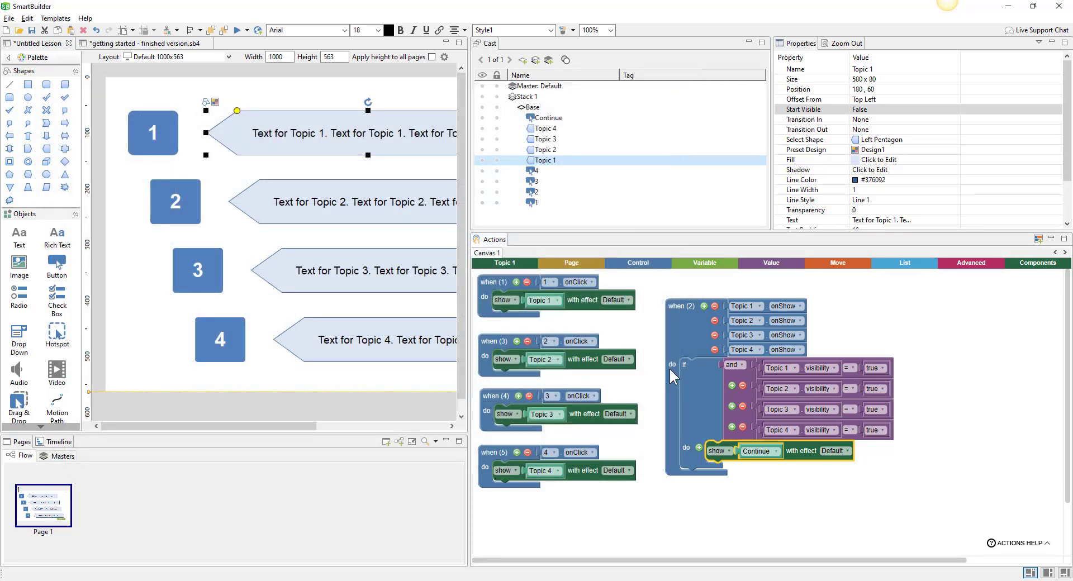
# - Add a separate when block for the Topic 1 shape below the conditional block and set its event to onShow
pyautogui.click(257, 244)
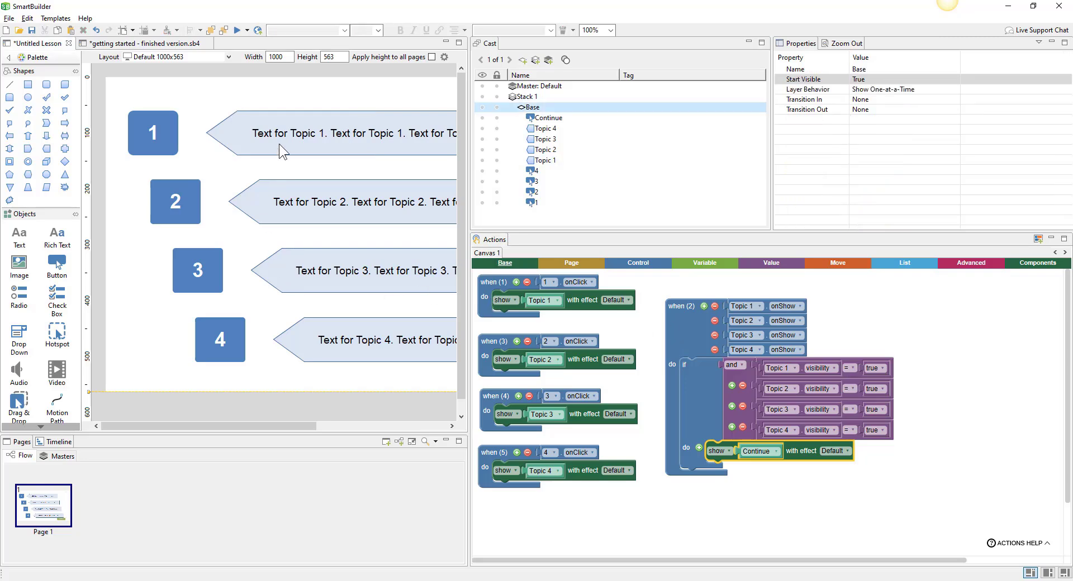
pyautogui.click(280, 144)
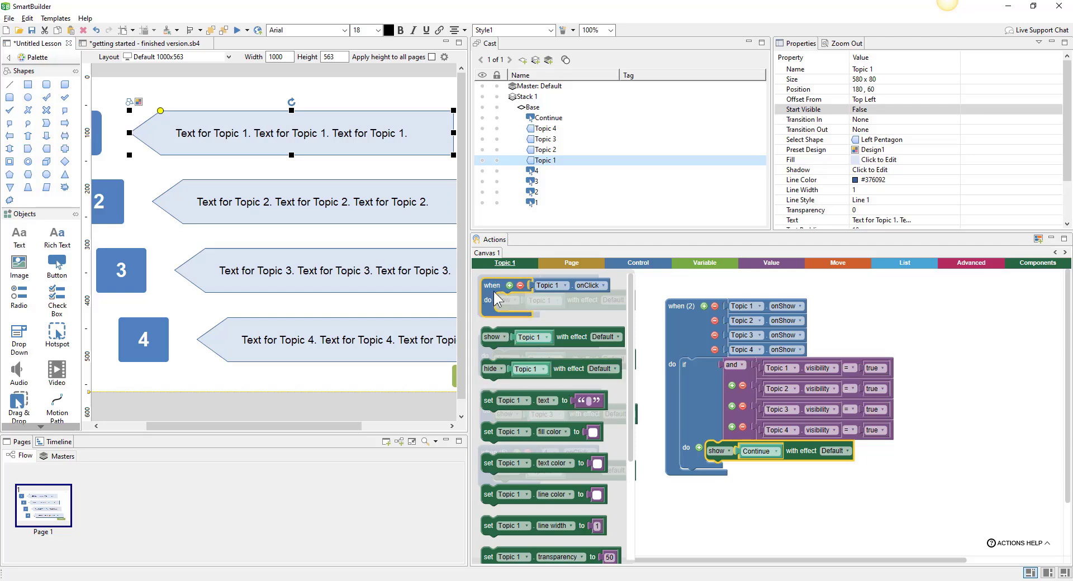
pyautogui.moveTo(495, 299); pyautogui.dragTo(685, 528)
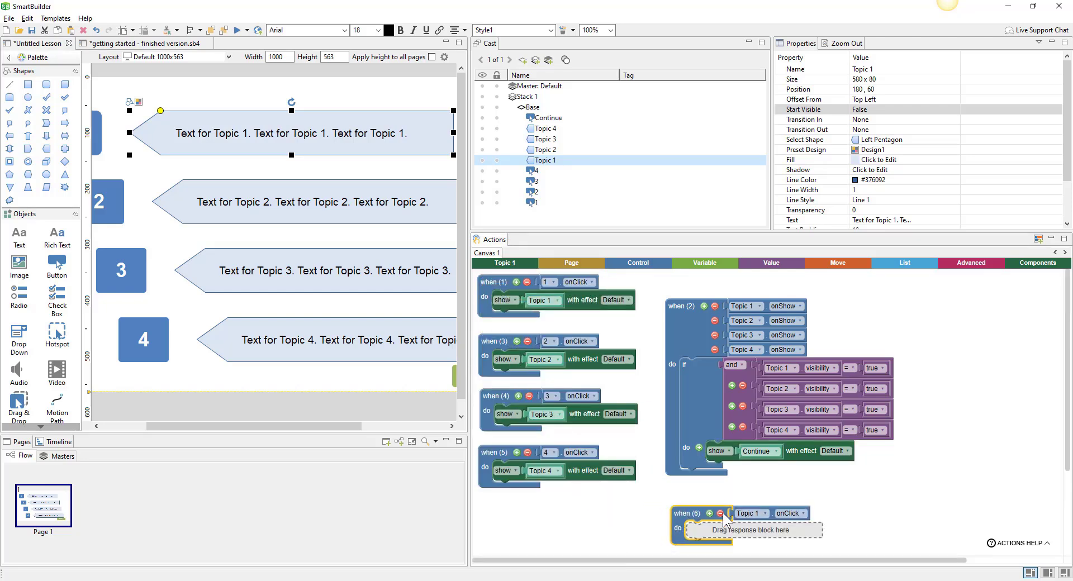
pyautogui.click(800, 514)
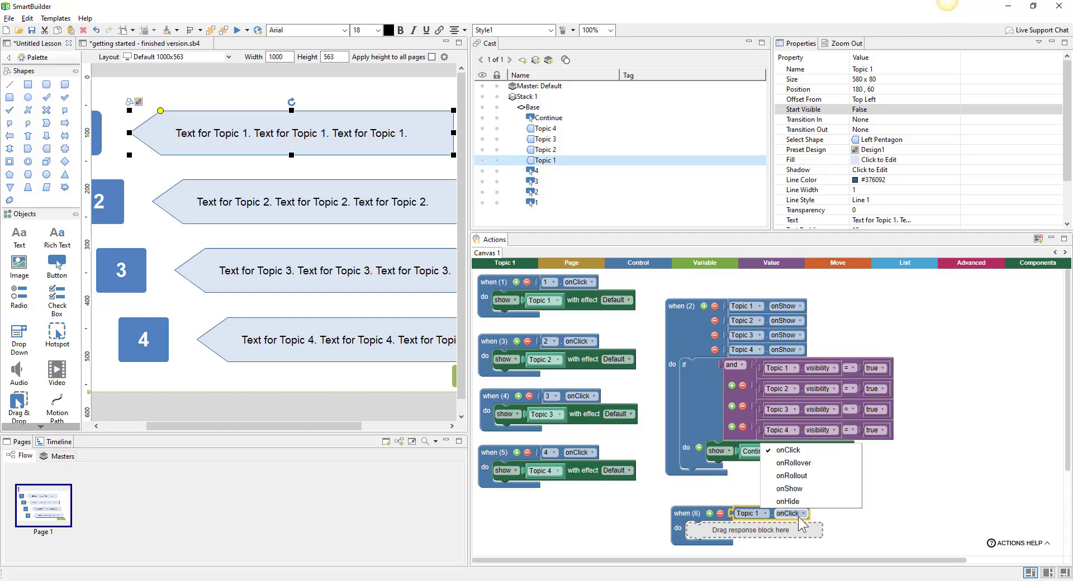
pyautogui.click(789, 489)
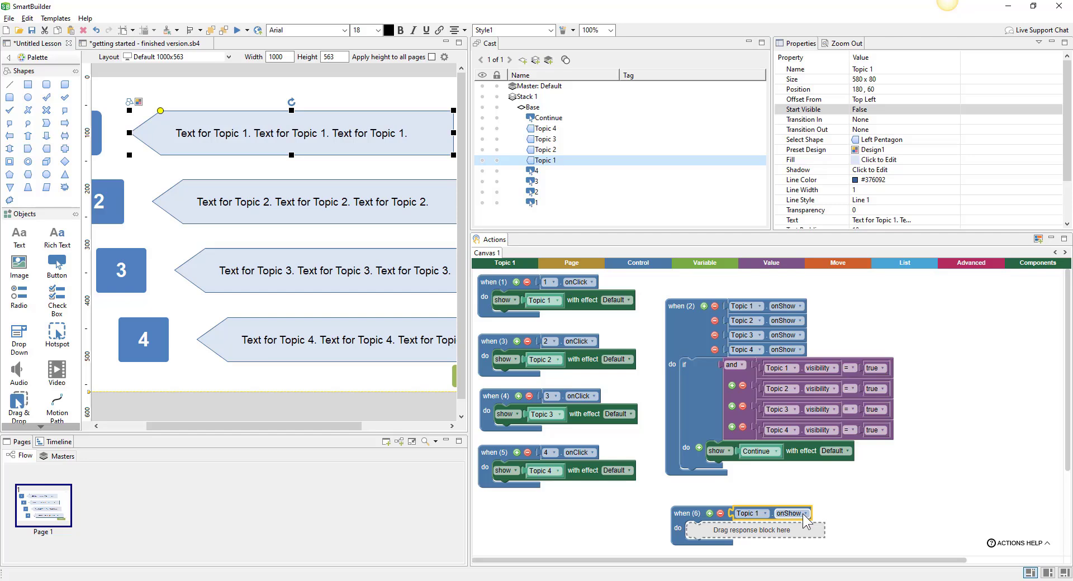
# - Duplicate the onShow event inside the new when block and set the copy's object to Topic 2
pyautogui.rightClick(779, 514)
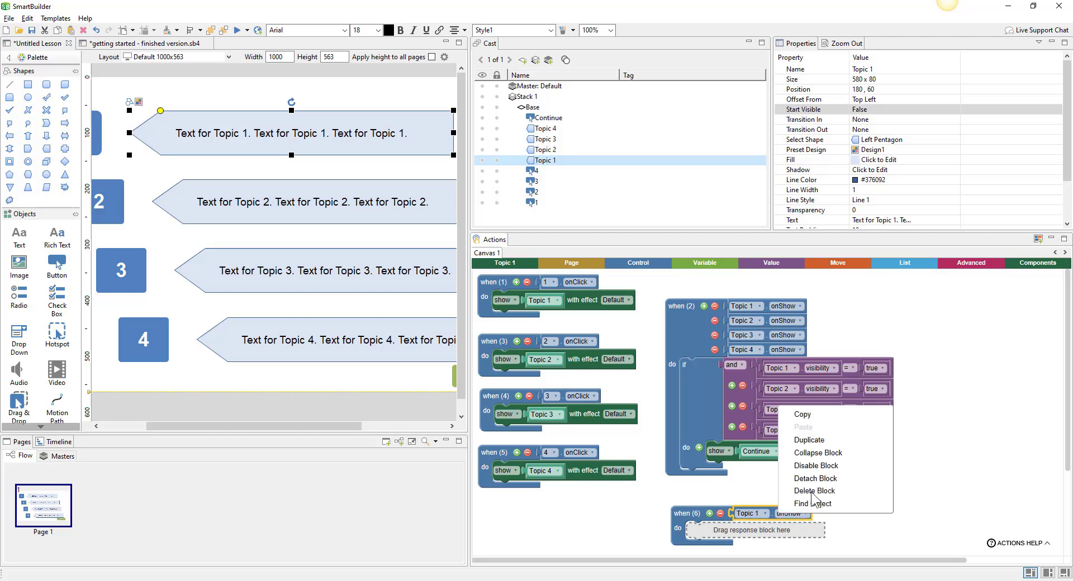
pyautogui.click(826, 448)
pyautogui.click(772, 535)
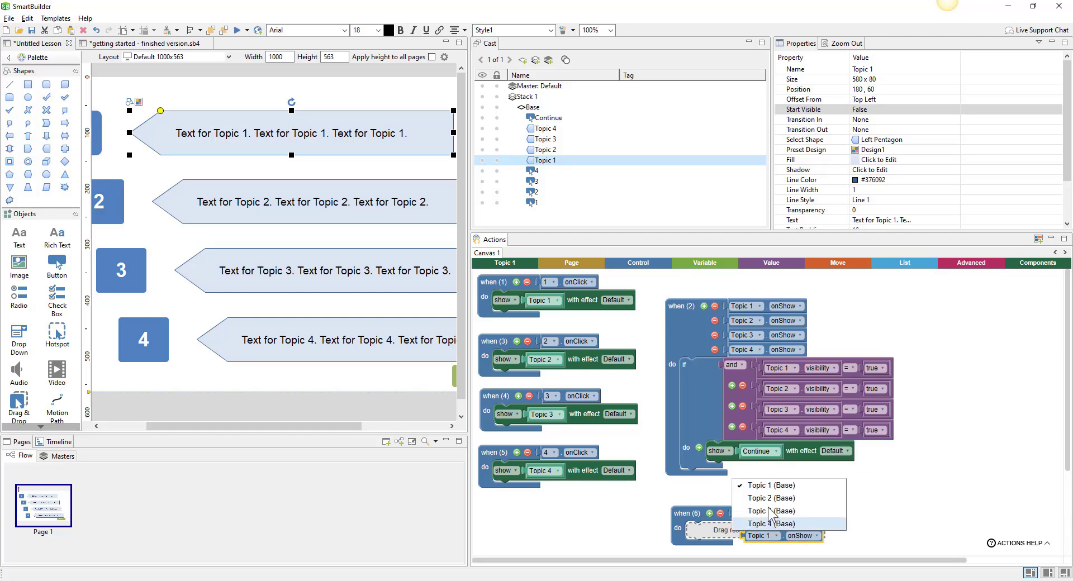
pyautogui.click(812, 499)
# - Delete the duplicated onShow event and the extra when block below the conditional block
pyautogui.moveTo(797, 535); pyautogui.dragTo(897, 509)
pyautogui.press('Delete')
pyautogui.click(693, 514)
pyautogui.press('Delete')
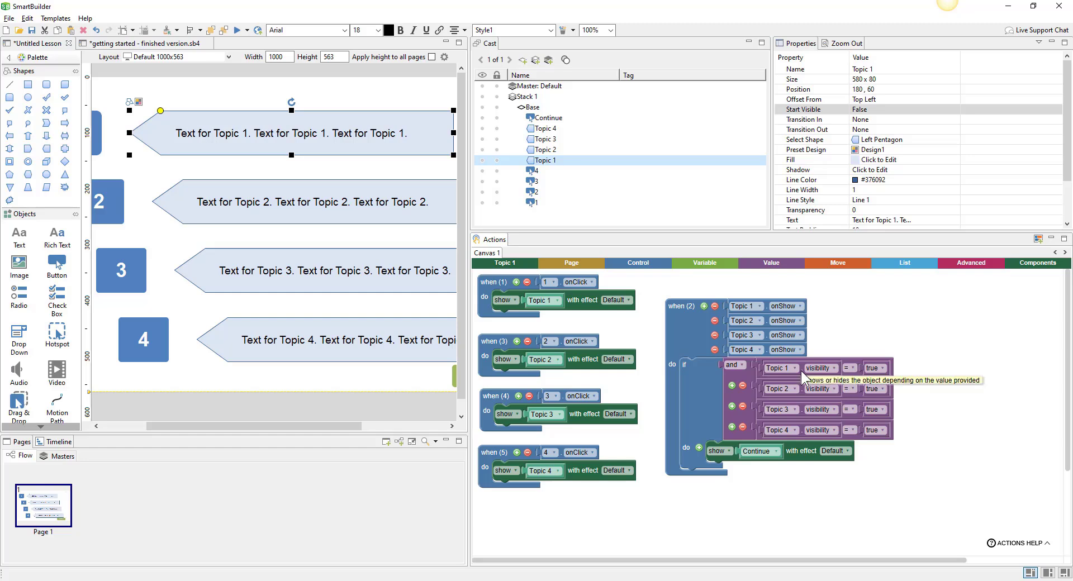
# - Place a loose Topic 1 property value block below the conditional block and set its property to visibility
pyautogui.click(369, 173)
pyautogui.click(335, 139)
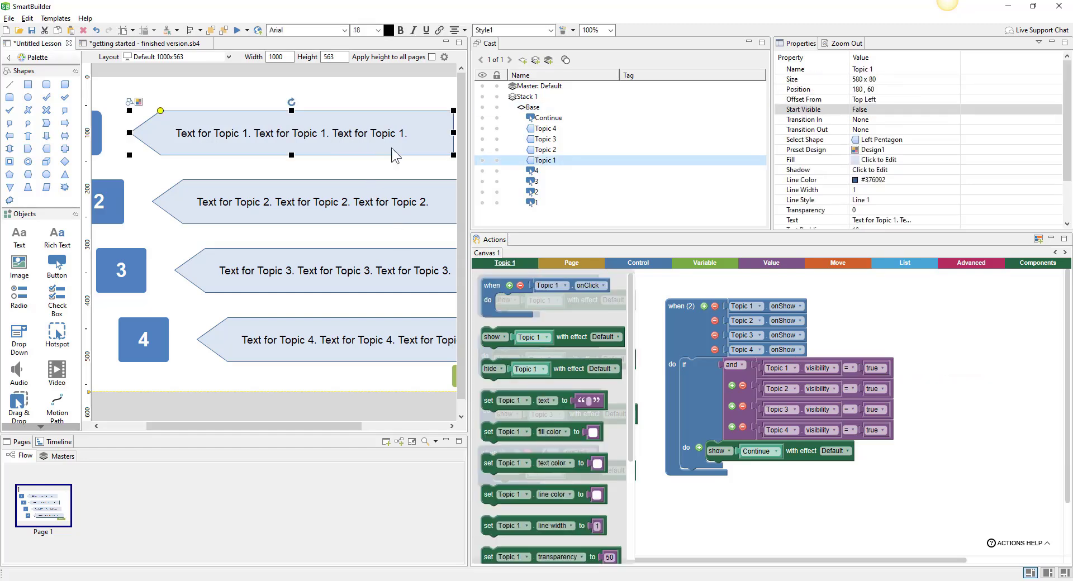
pyautogui.scroll(-3, 557, 451)
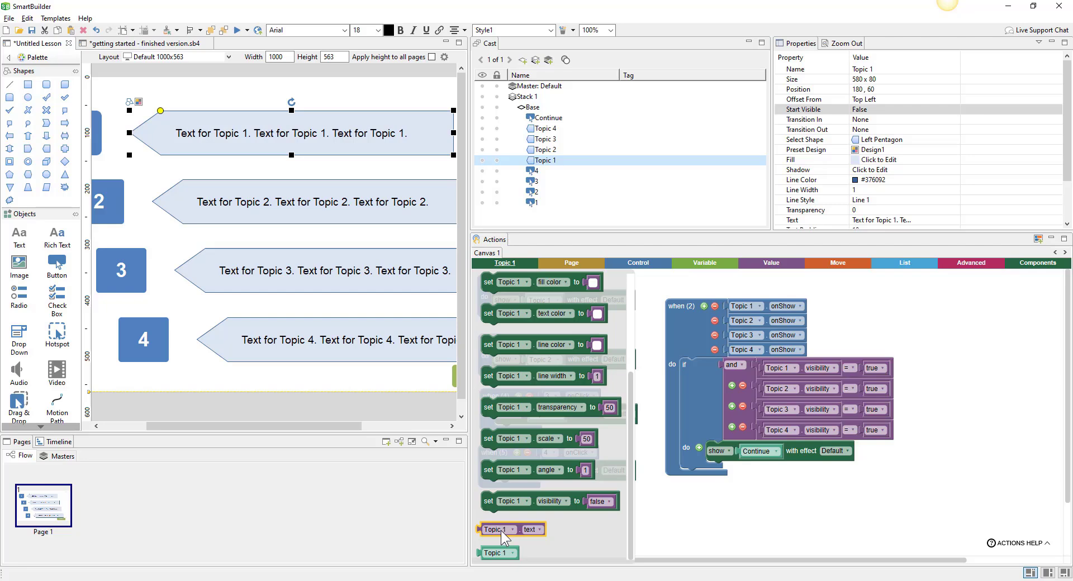
pyautogui.moveTo(501, 531); pyautogui.dragTo(730, 525)
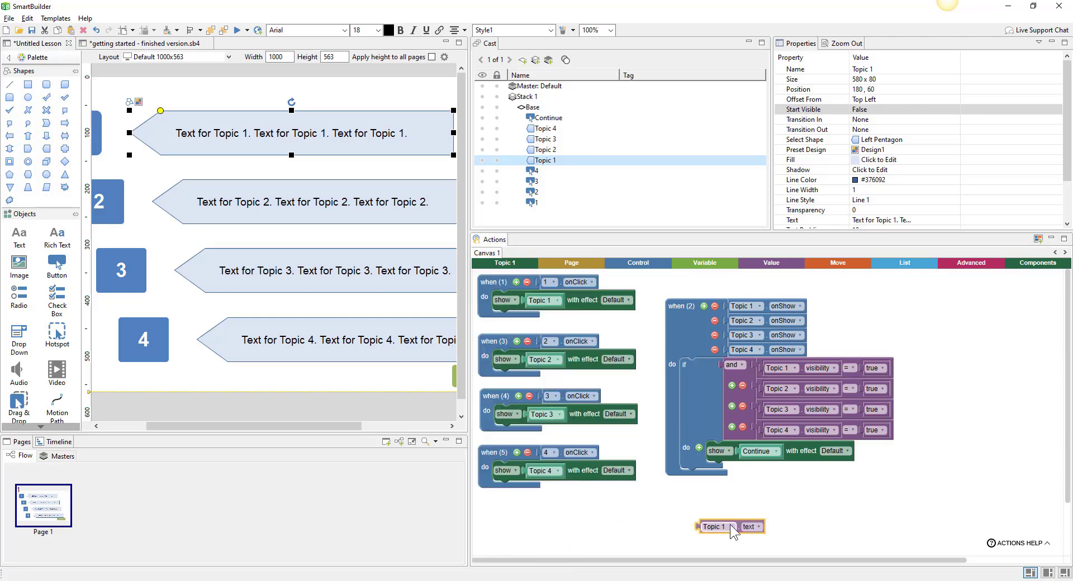
pyautogui.click(761, 524)
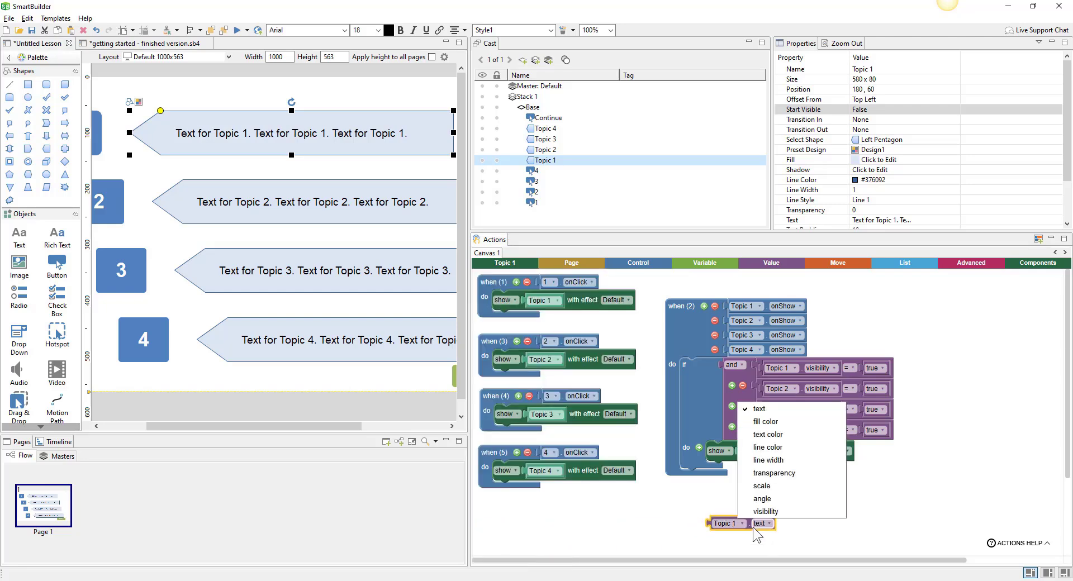
pyautogui.click(784, 513)
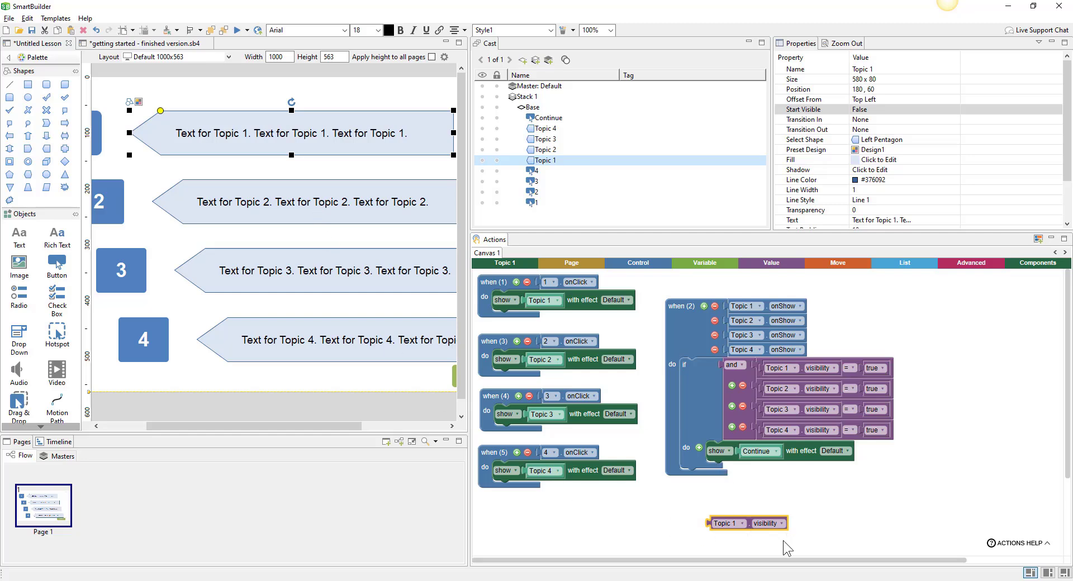
pyautogui.click(757, 532)
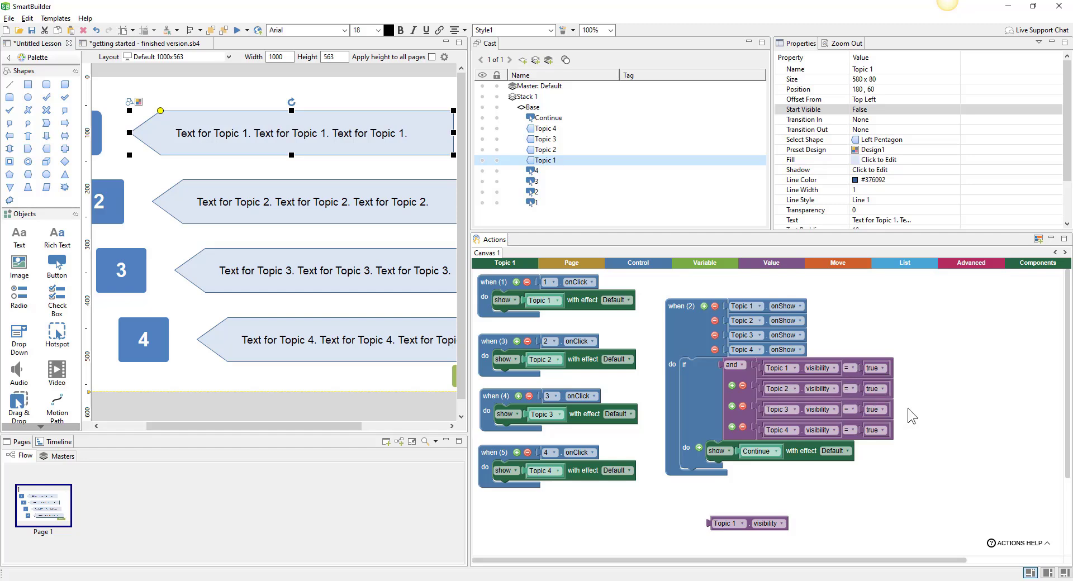
pyautogui.click(738, 372)
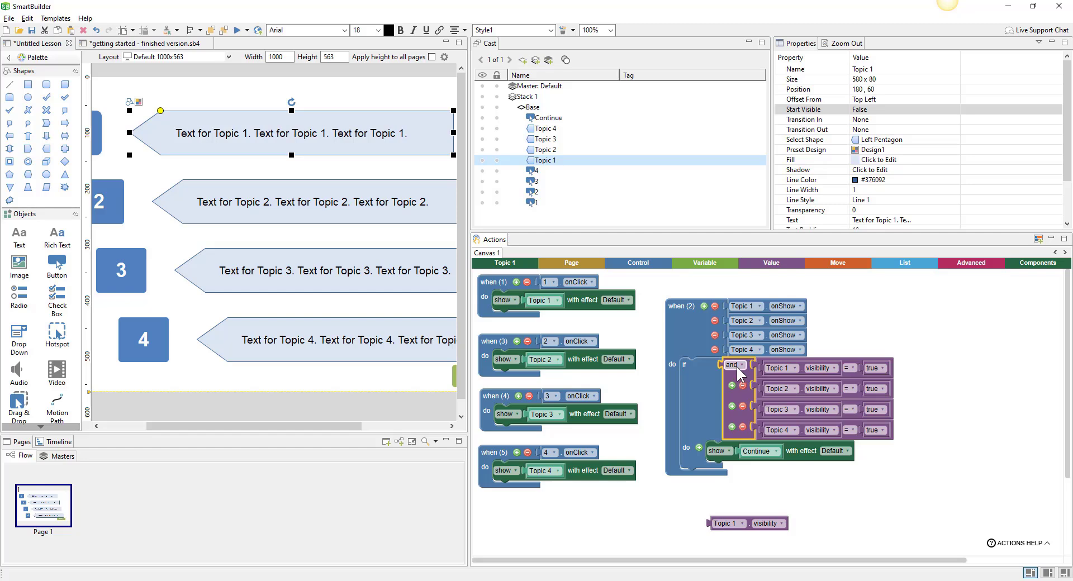
pyautogui.click(771, 265)
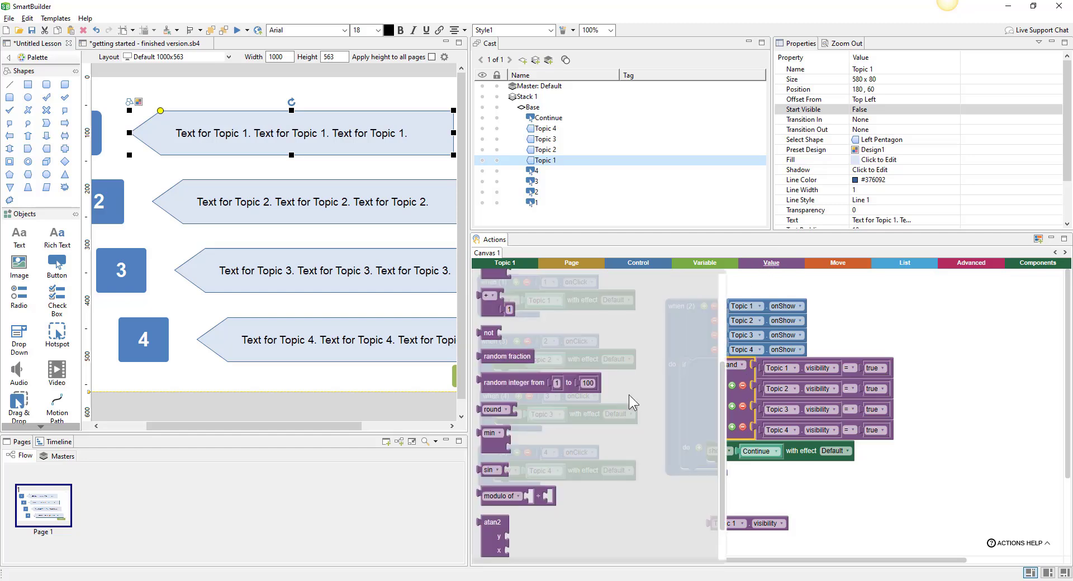
pyautogui.click(803, 484)
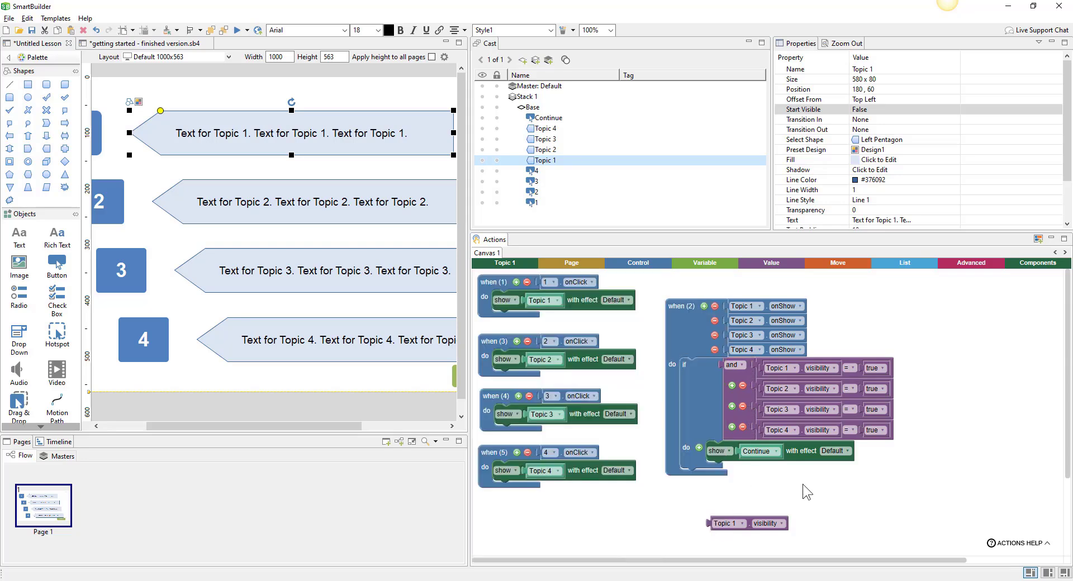